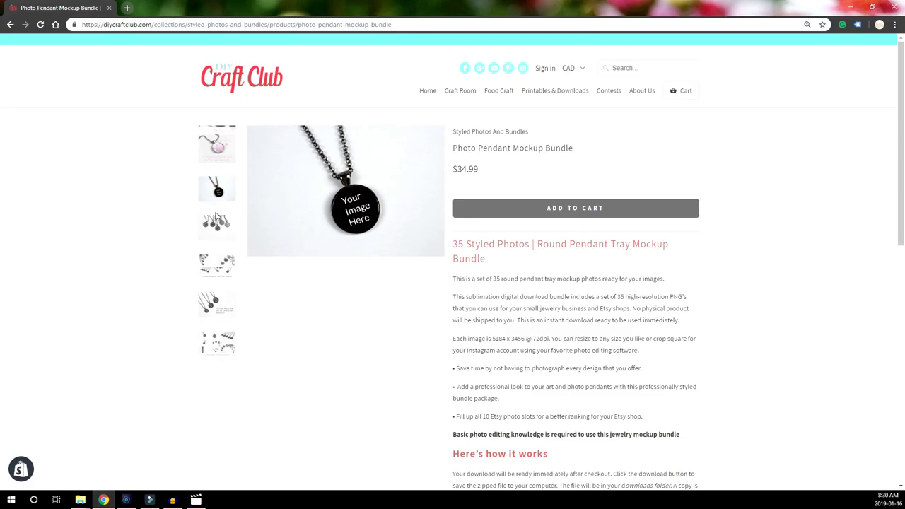
View the preview photos of the Photo Pendant Mockup Bundle on its product page
left_click(217, 229)
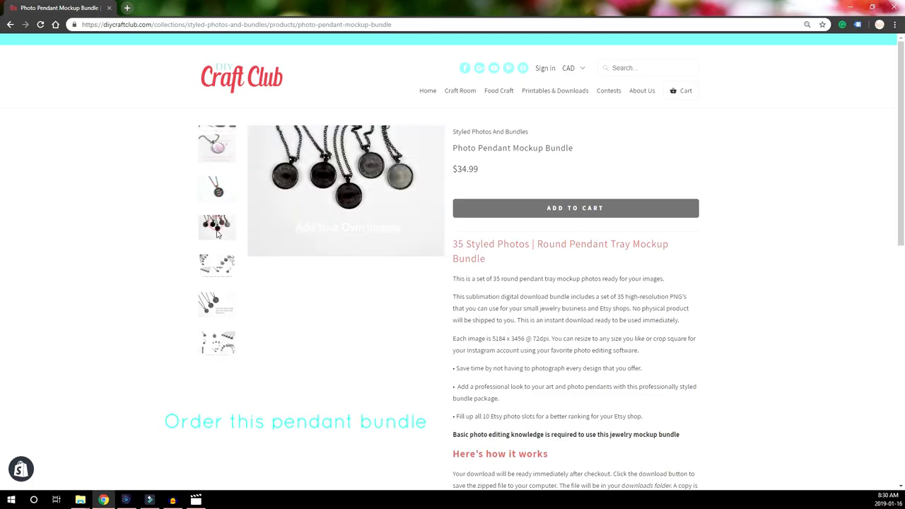
left_click(219, 265)
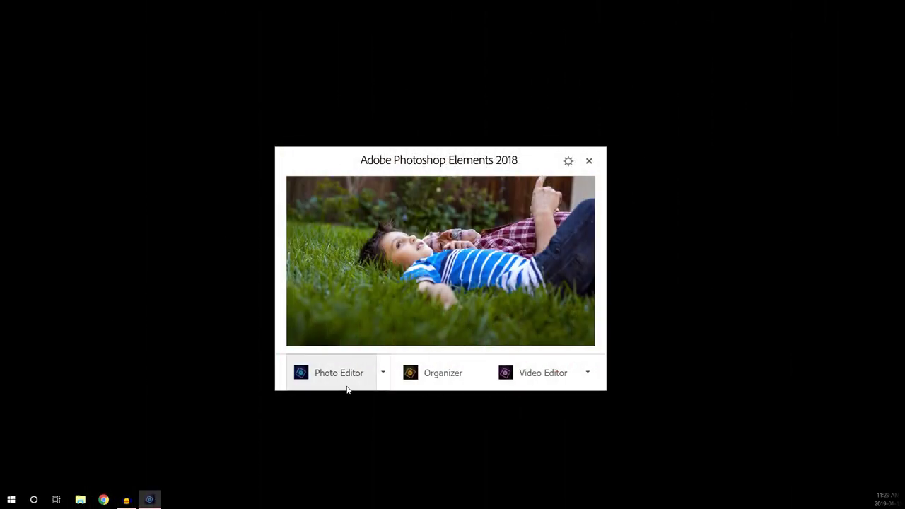
Launch the Photo Editor and open DIYCCRoundPendantBundle7 from the RoundPendantBundleDIYCraftClub folder on the Desktop
left_click(343, 378)
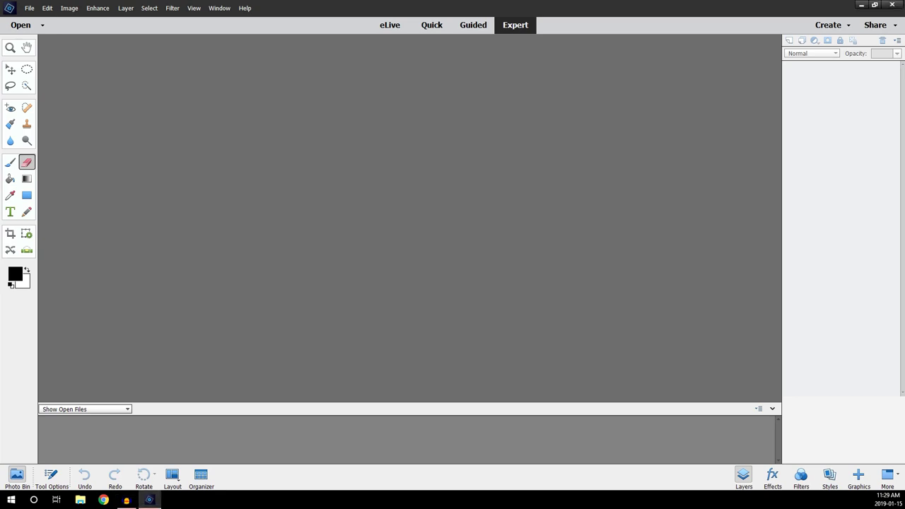
left_click(29, 8)
left_click(39, 26)
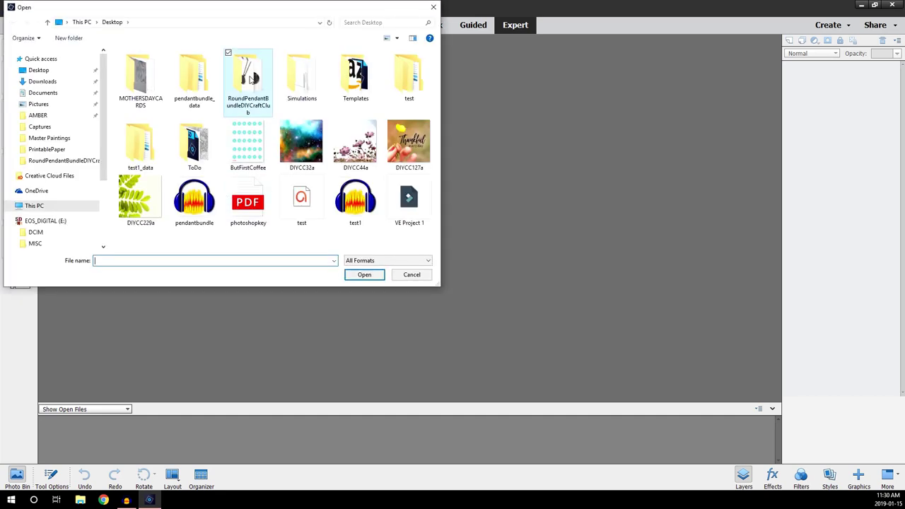
double_click(241, 84)
left_click(140, 117)
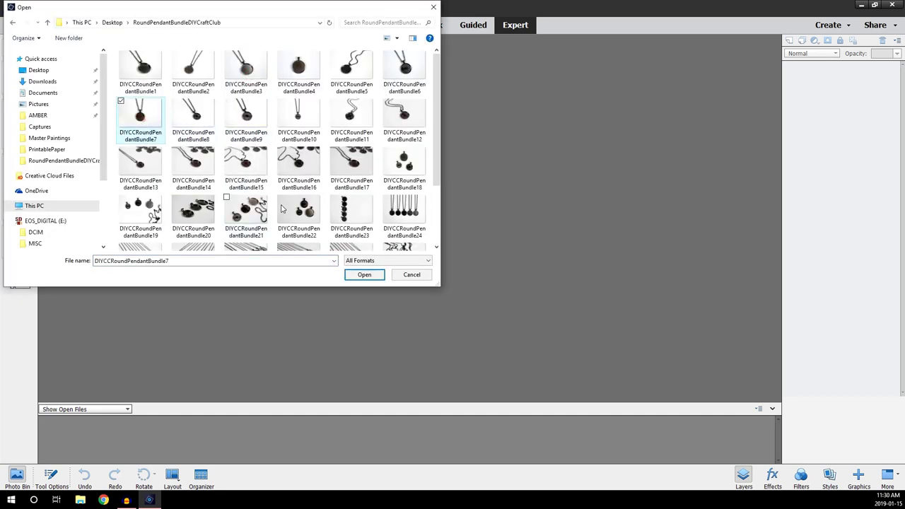
left_click(365, 276)
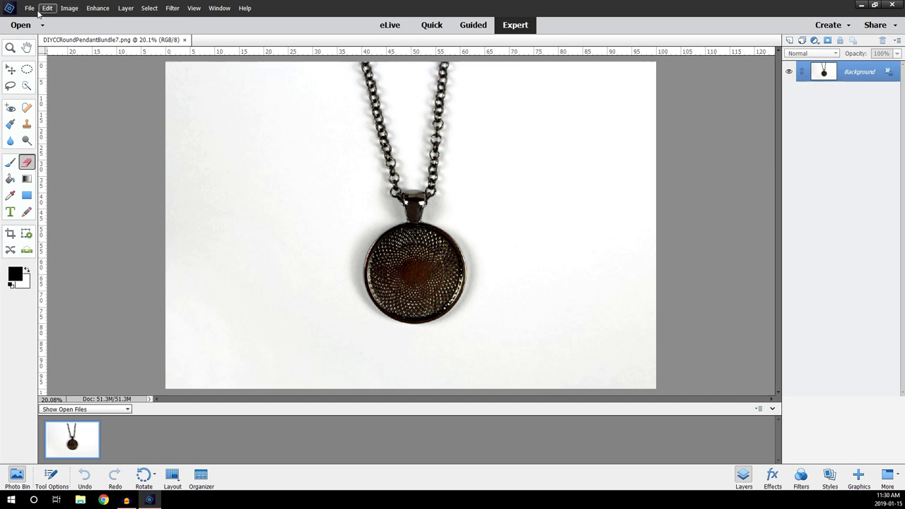
Duplicate the pendant photo under the name "round galaxy pendant" and close the original image
left_click(29, 8)
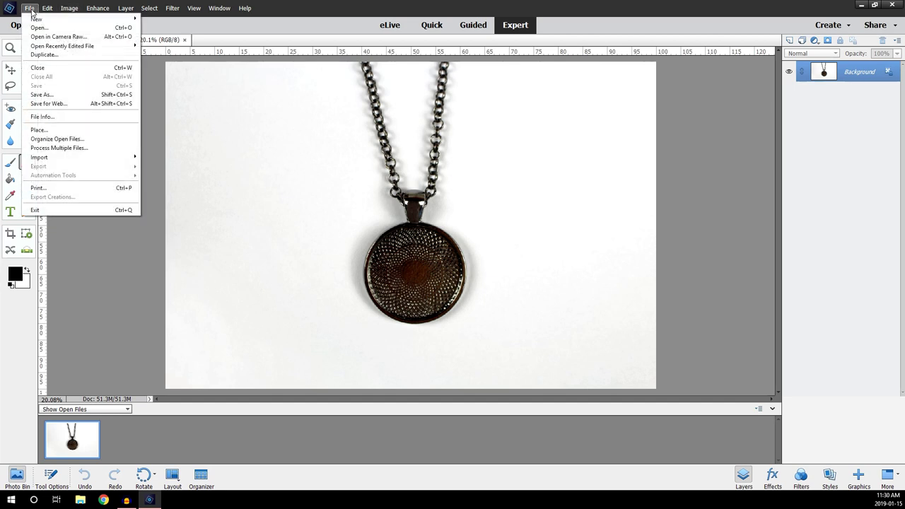
left_click(43, 55)
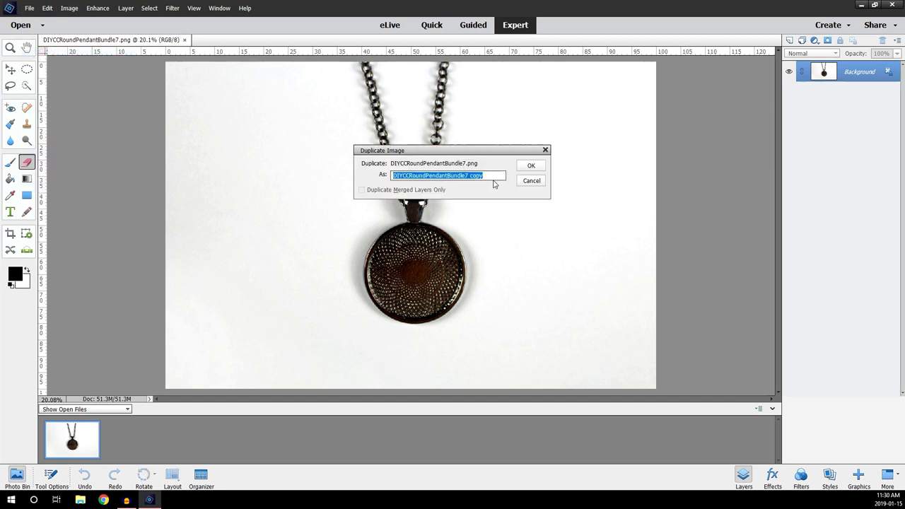
left_click_drag(494, 176, 394, 175)
key("BackSpace")
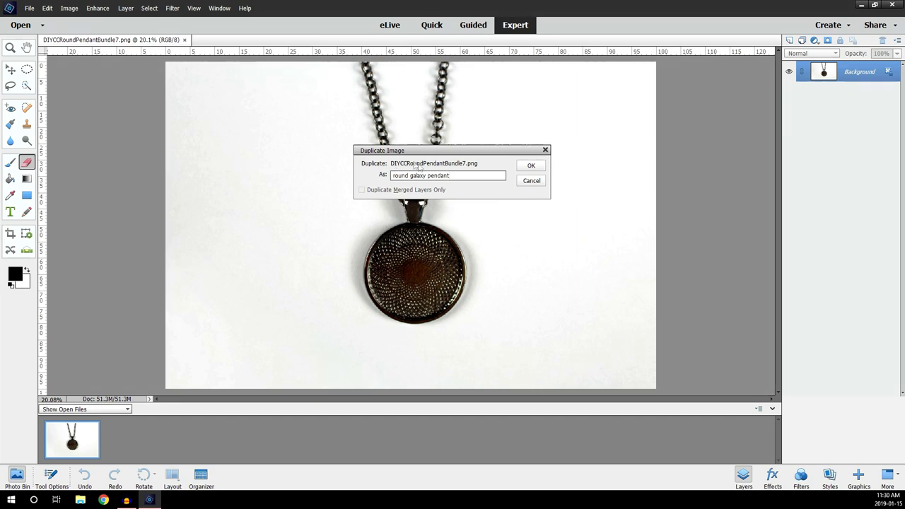
left_click(531, 166)
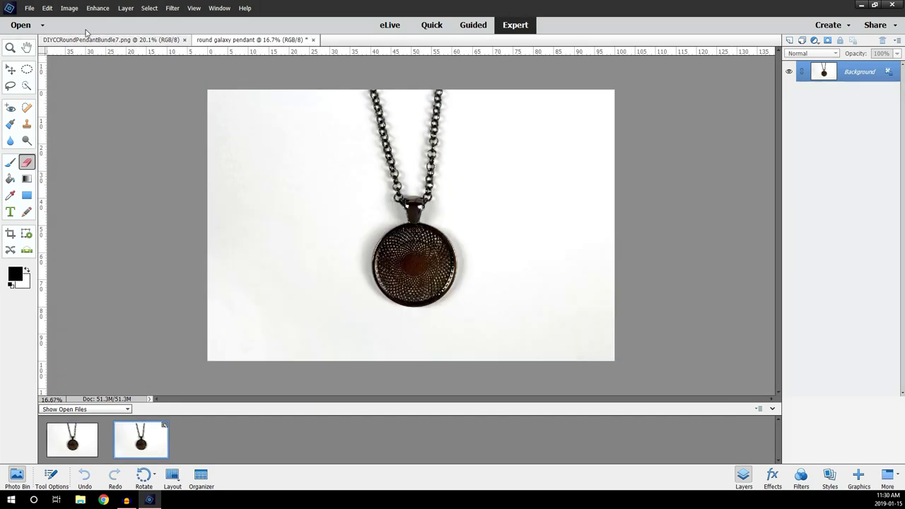
left_click(184, 40)
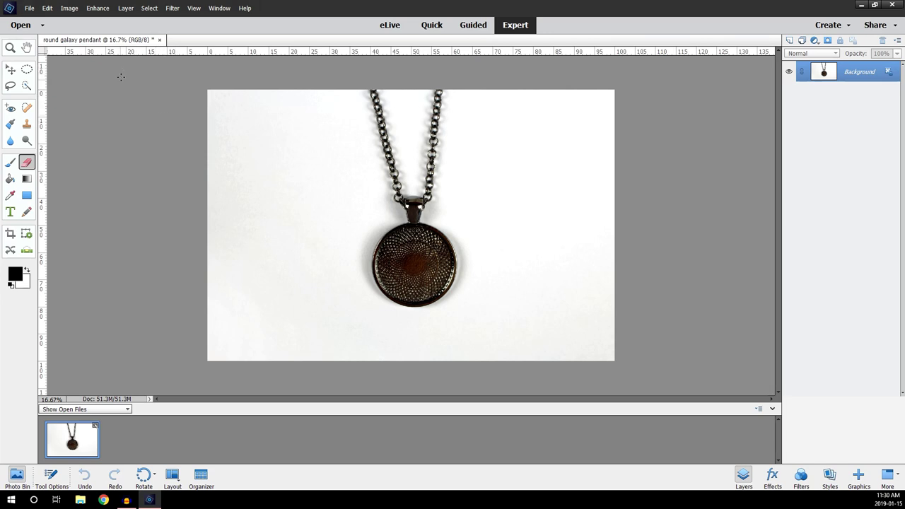
Resize the round galaxy pendant image to a width of 1500 pixels with proportions constrained
left_click(75, 10)
mouse_move(85, 63)
left_click(153, 64)
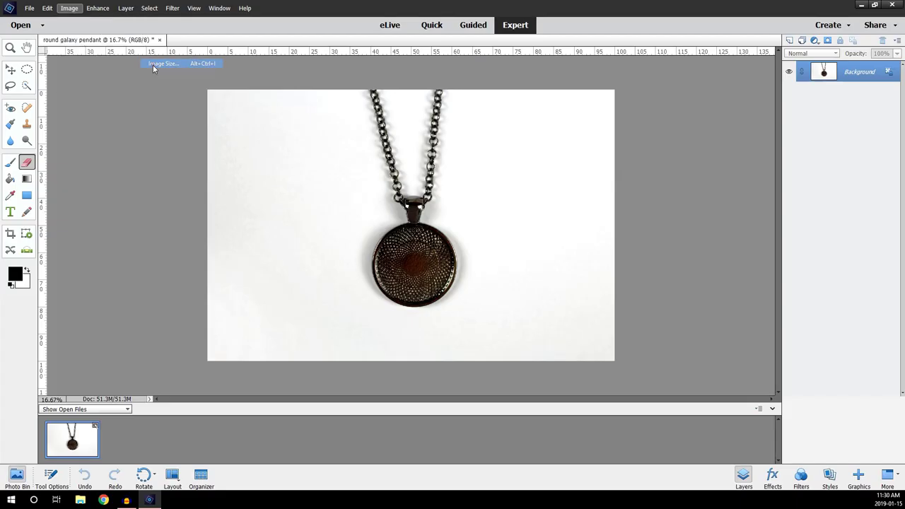
left_click(134, 231)
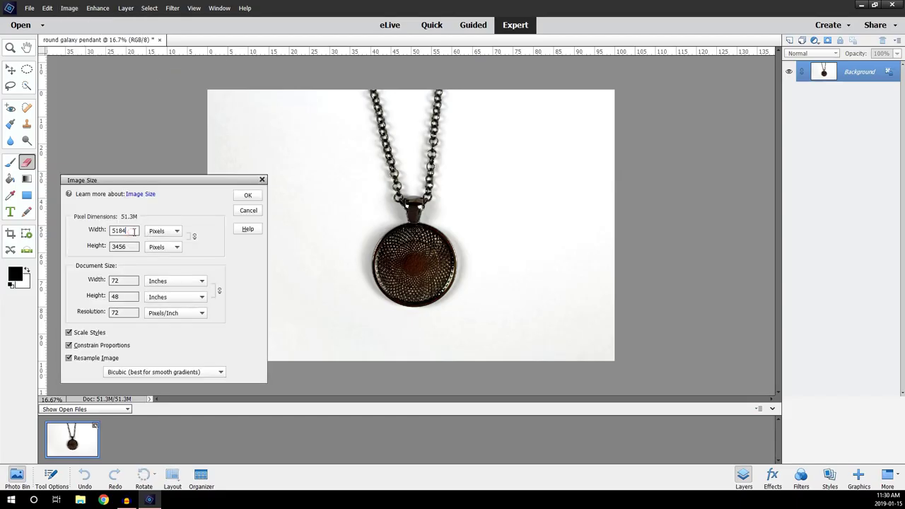
left_click_drag(135, 231, 107, 236)
type("11500")
left_click(244, 197)
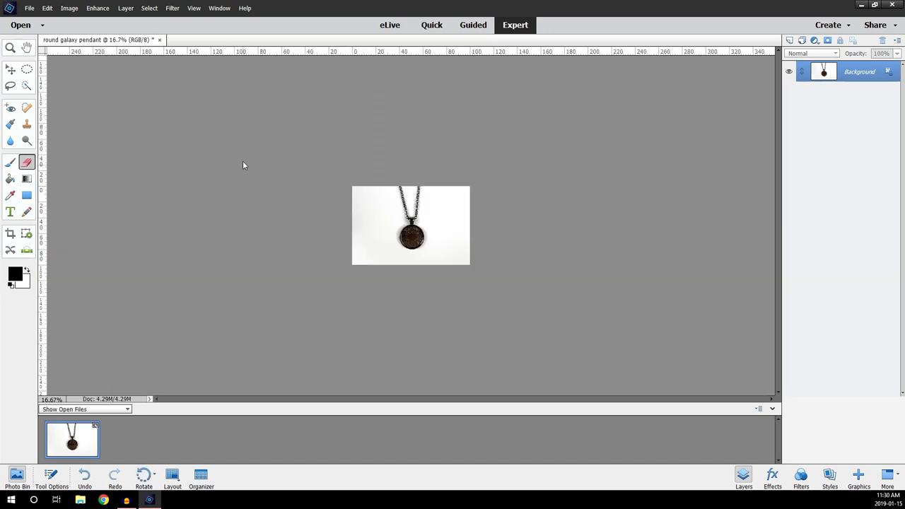
left_click(194, 8)
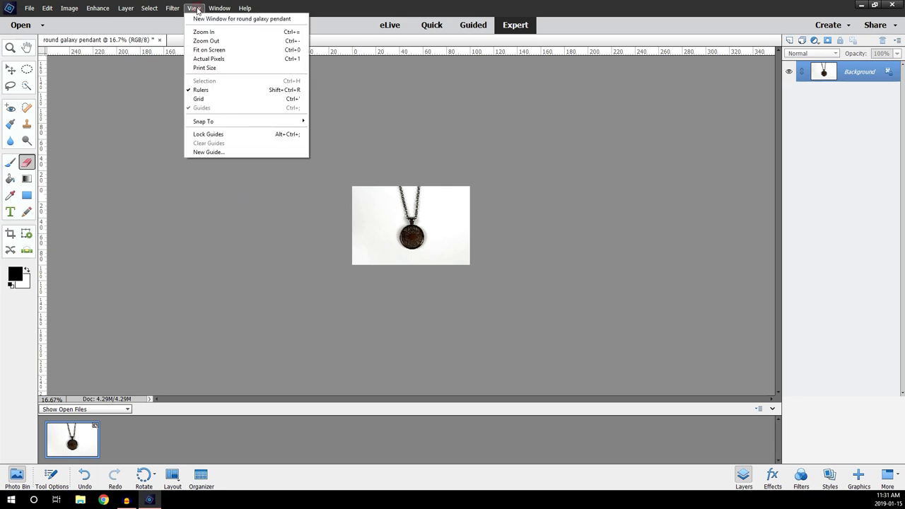
left_click(203, 51)
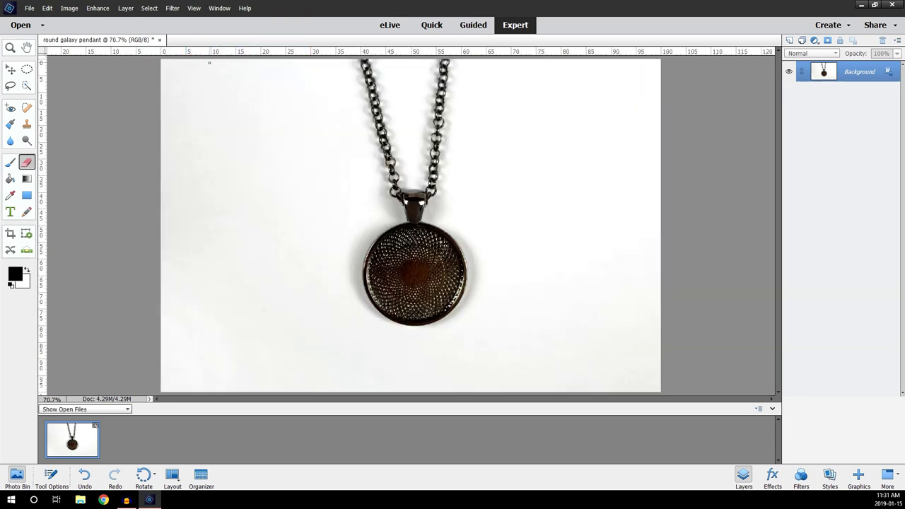
Open the galaxy image DIYCC32a from the Desktop
left_click(29, 7)
left_click(39, 28)
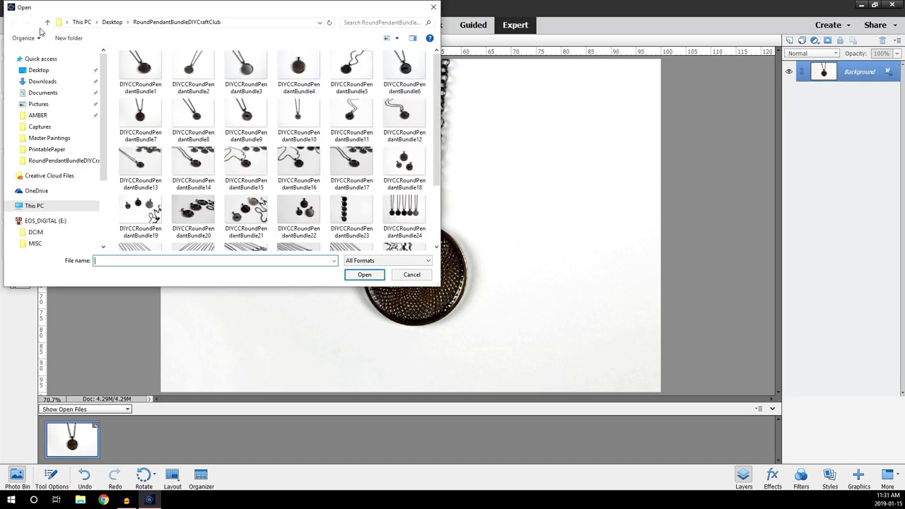
left_click(55, 71)
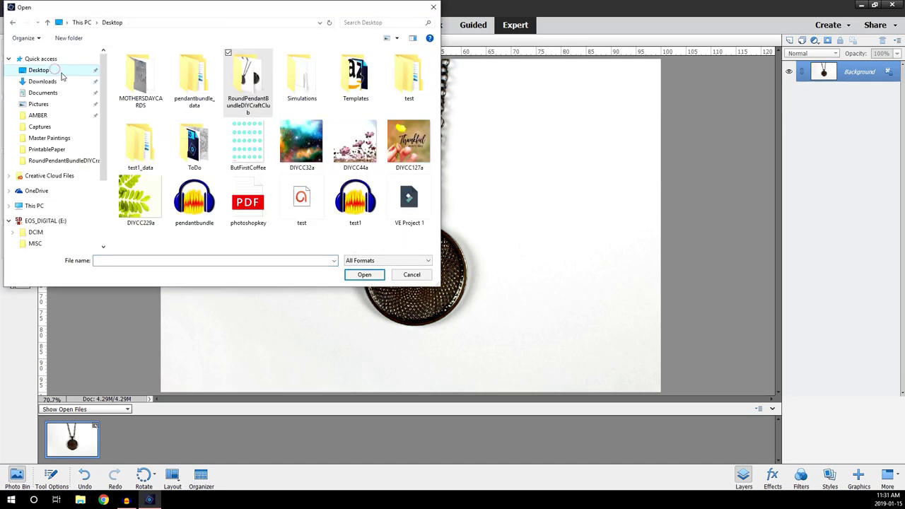
left_click(300, 141)
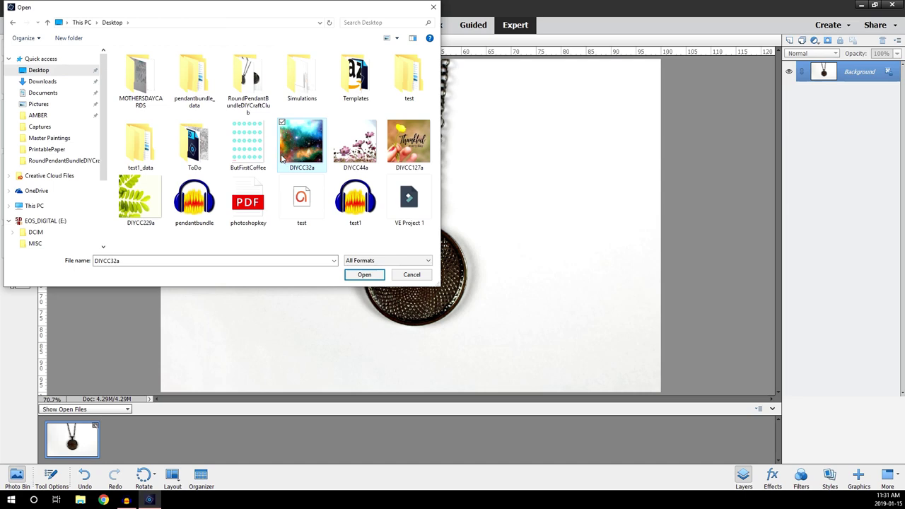
left_click(365, 275)
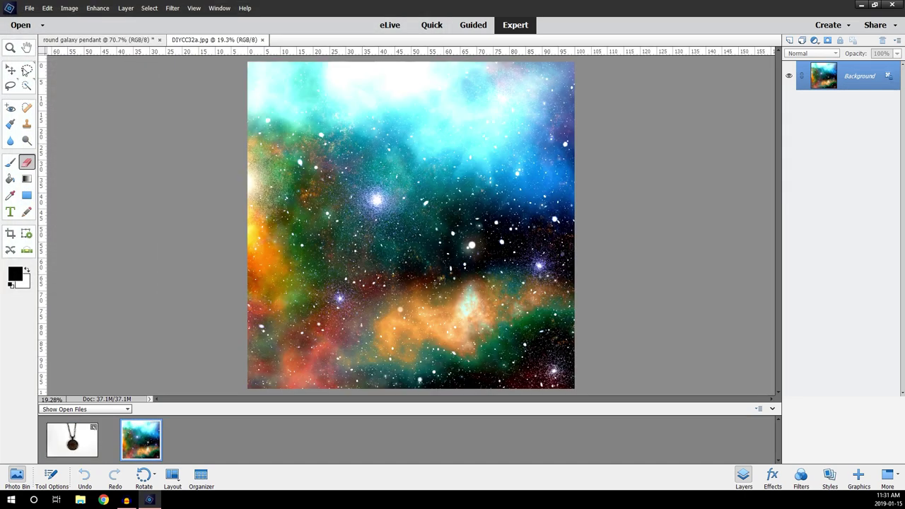
Cut a circle spanning almost the whole galaxy image with the Elliptical Marquee and paste it into the round galaxy pendant image
left_click(27, 68)
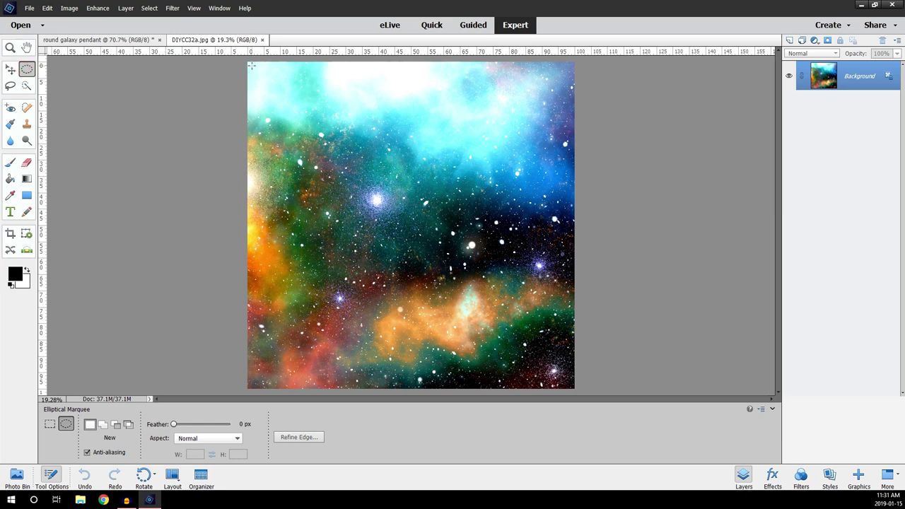
left_click_drag(251, 66, 572, 386)
left_click(53, 10)
left_click(70, 53)
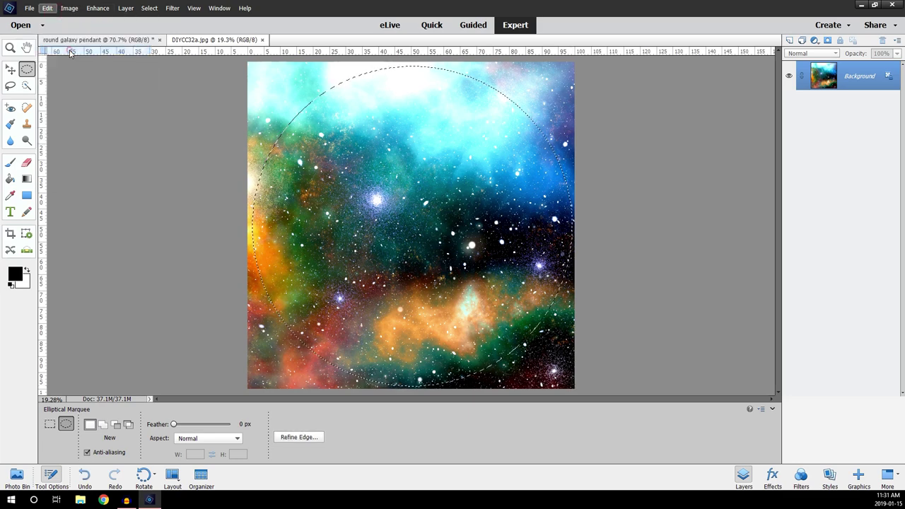
left_click(68, 40)
left_click(52, 10)
left_click(60, 77)
Scale the pasted galaxy circle to about 8.5% width and 8.4% height and fit it inside the pendant's round tray
left_click(10, 70)
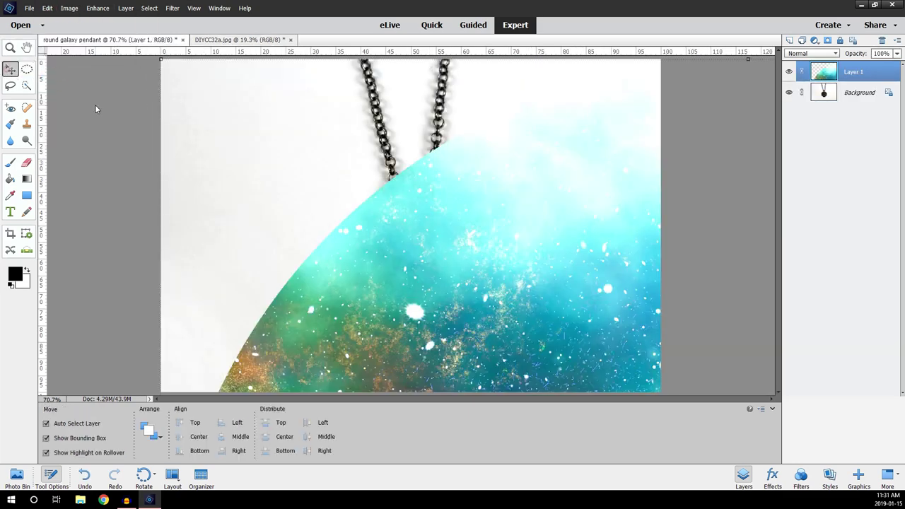
left_click_drag(162, 59, 457, 271)
left_click_drag(412, 286, 371, 235)
left_click_drag(410, 298, 405, 289)
left_click_drag(416, 326, 416, 323)
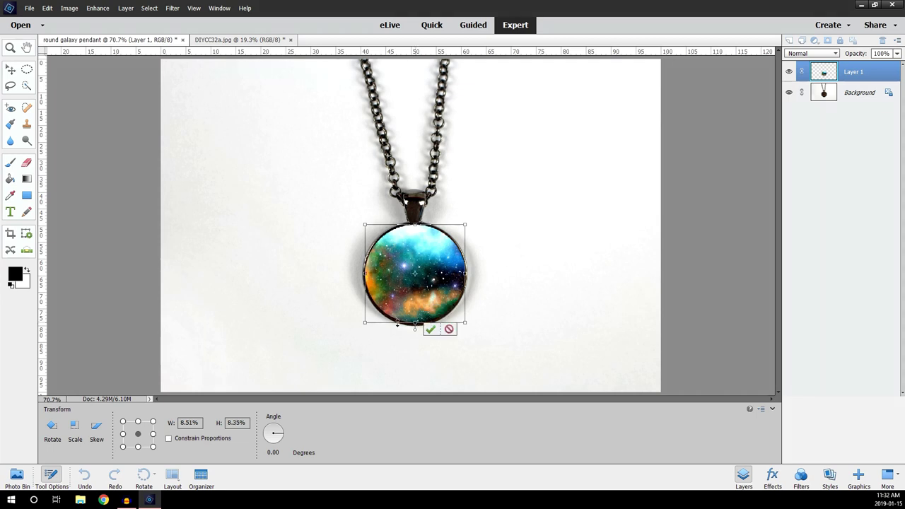
left_click(431, 330)
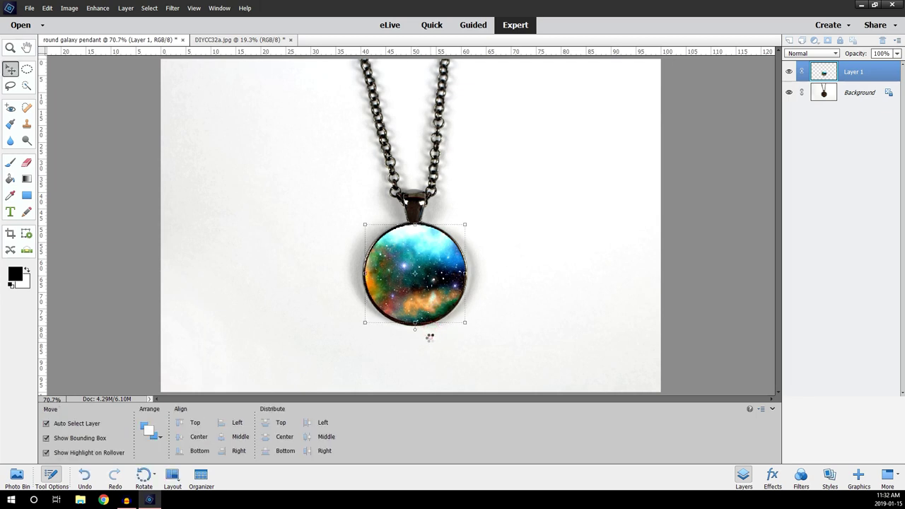
left_click(431, 337)
left_click(403, 288)
key("alt+Tab")
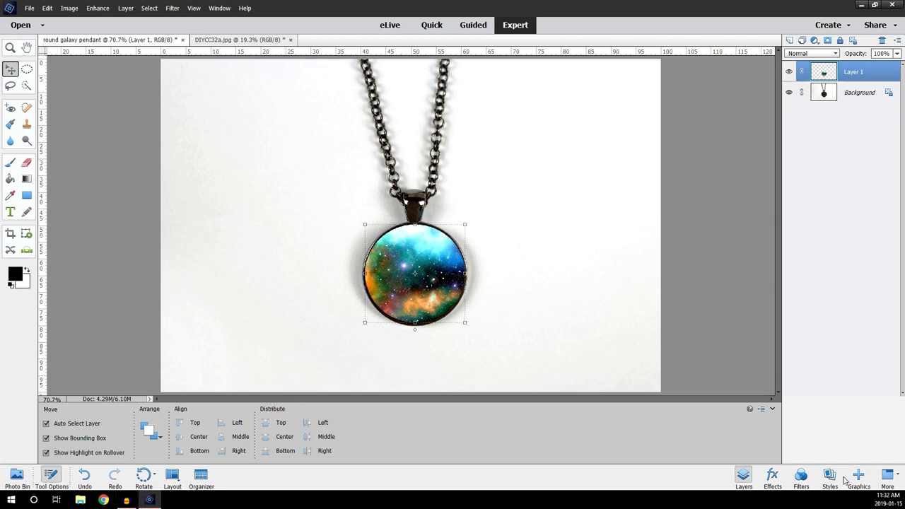
Apply the lighter grey Glass Buttons style to the galaxy circle layer
left_click(830, 476)
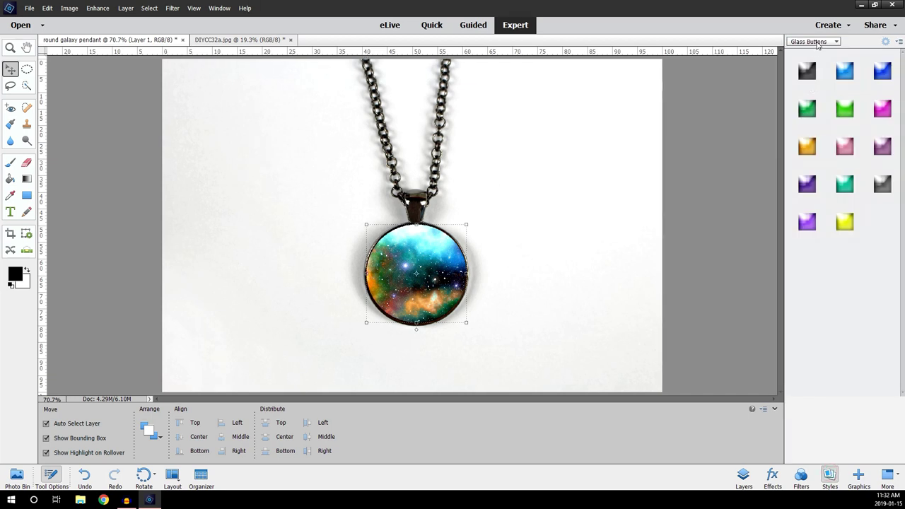
left_click(818, 43)
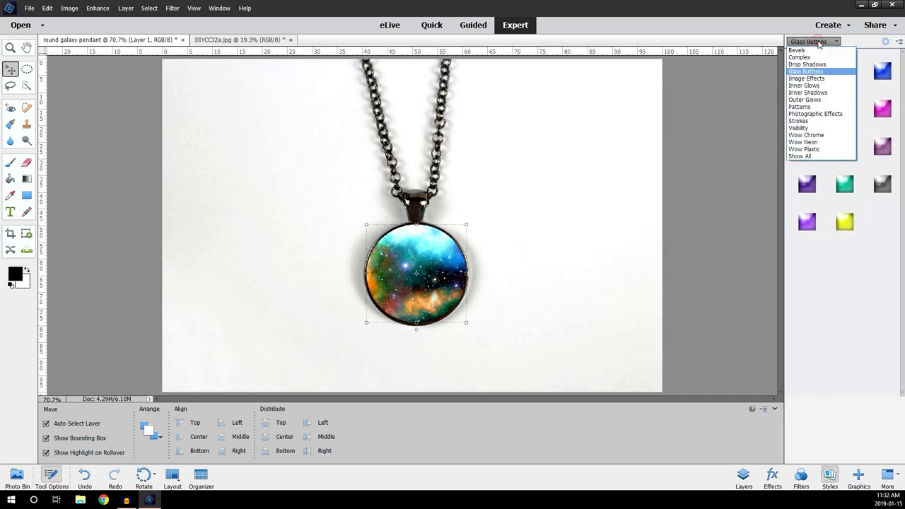
left_click(816, 39)
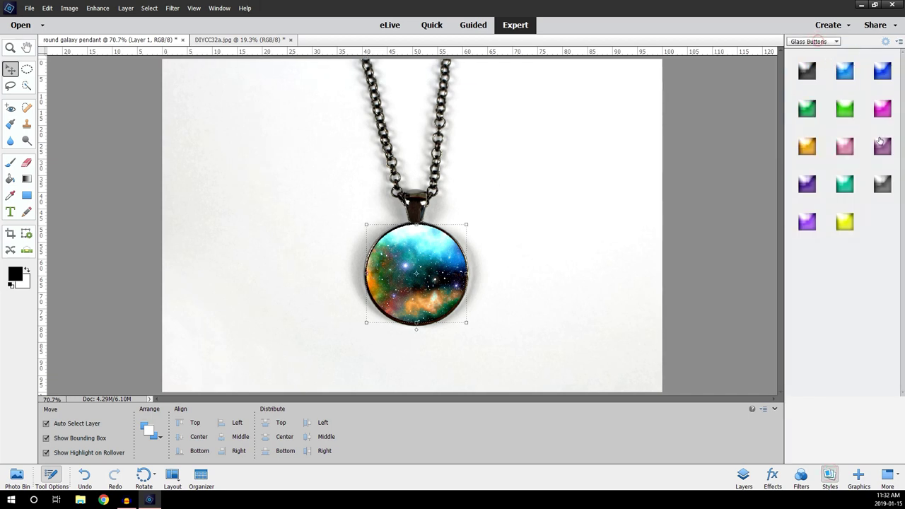
left_click(883, 184)
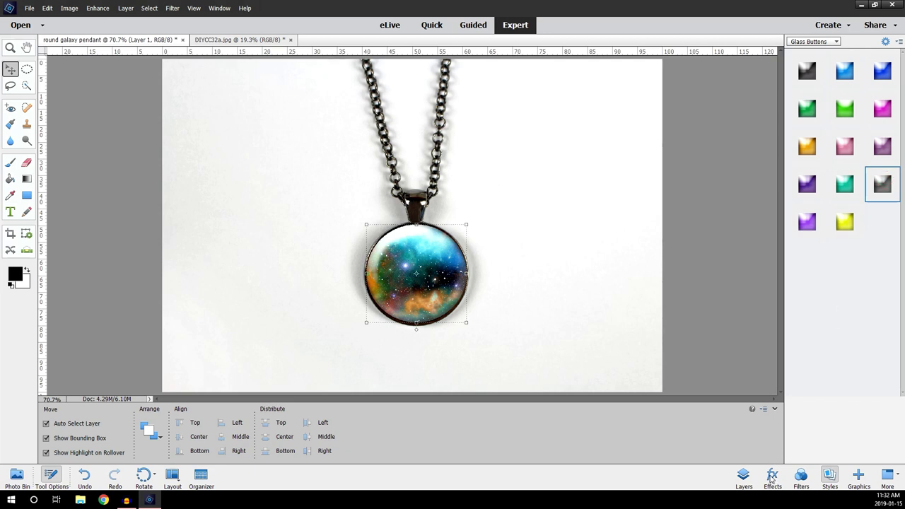
Edit the galaxy layer's style settings to a lighting angle of -29° and a bevel size of 10 px
left_click(744, 481)
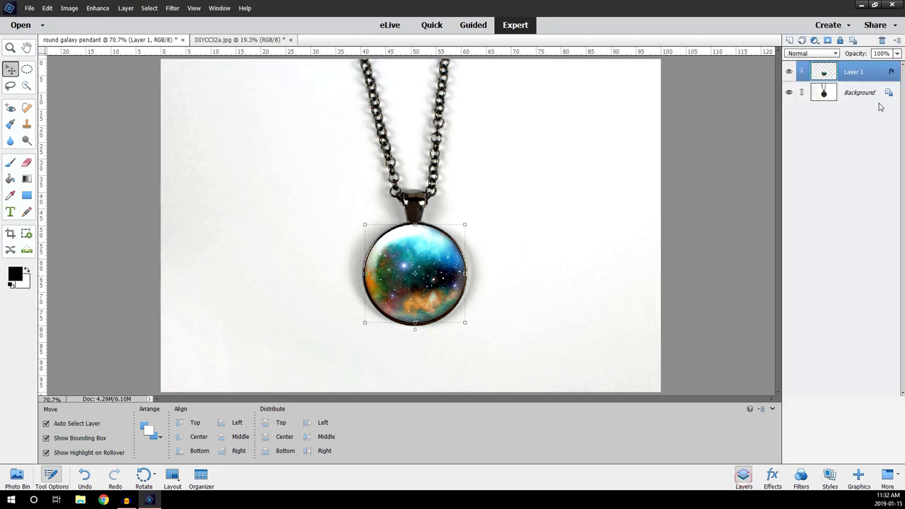
double_click(891, 72)
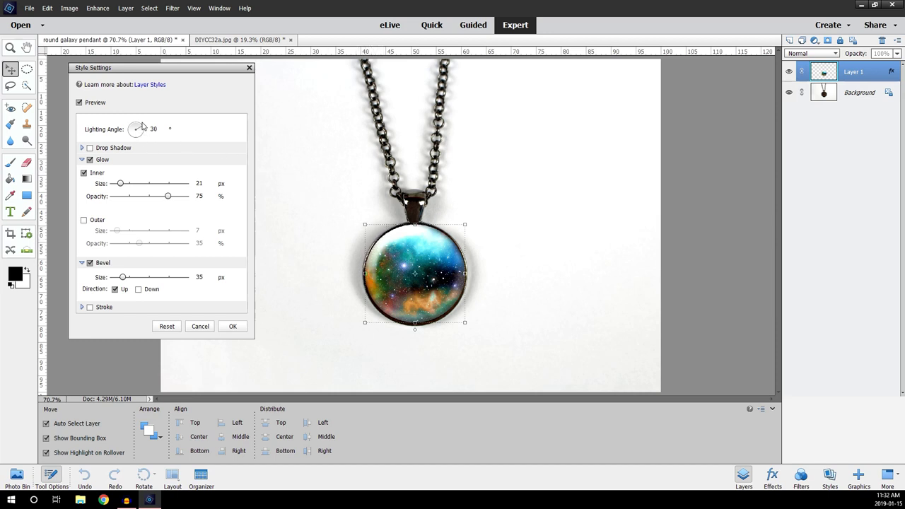
left_click_drag(141, 131, 143, 136)
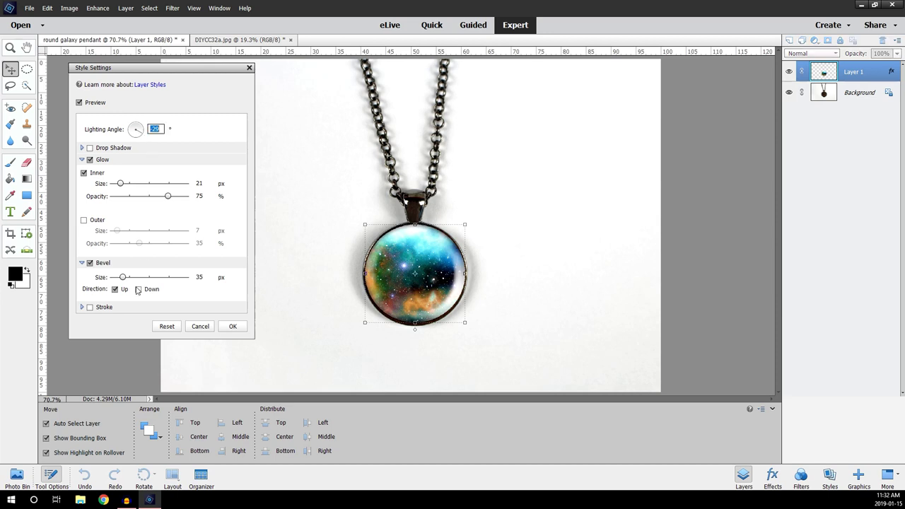
left_click_drag(123, 278, 118, 279)
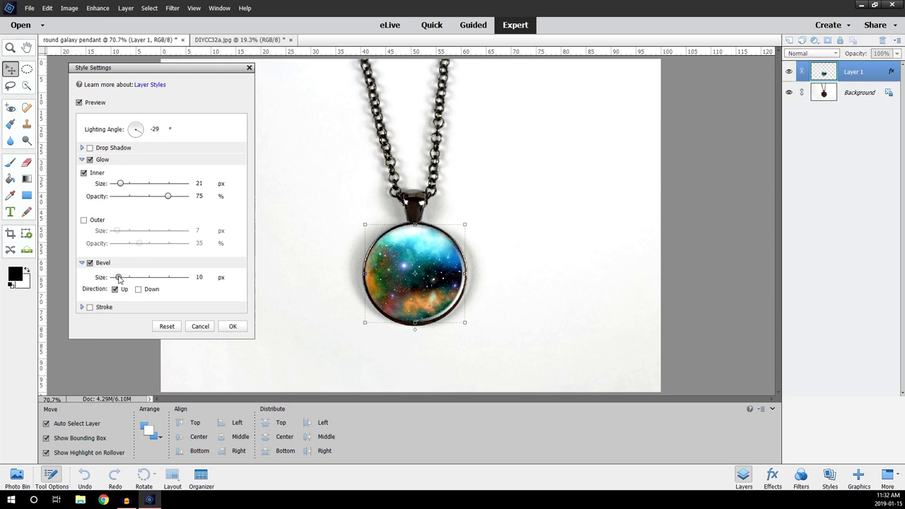
left_click(229, 327)
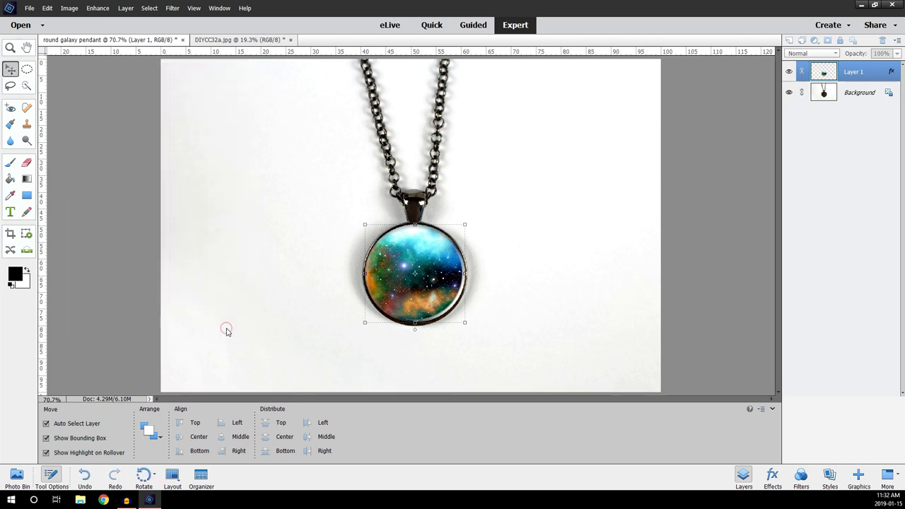
Flatten the image and erase a small highlight streak on the galaxy's upper left with a 12 px Eraser brush at 18% opacity
left_click(126, 9)
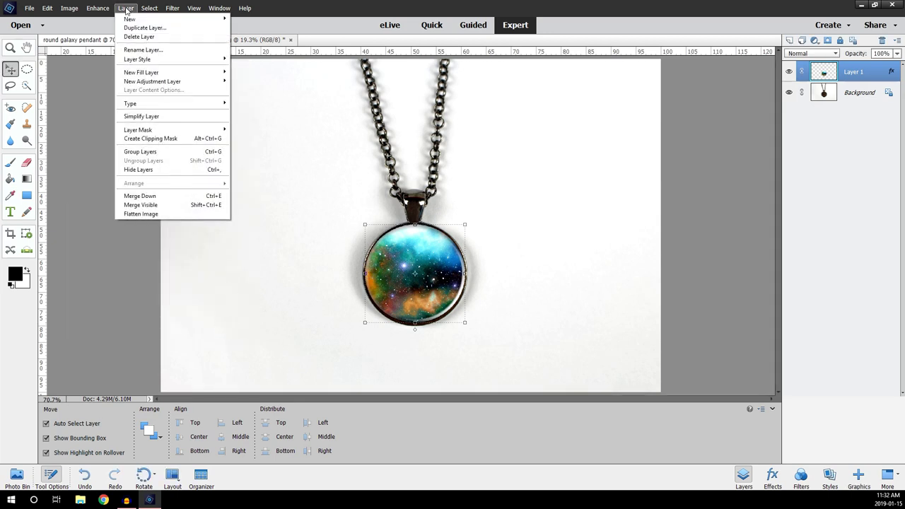
left_click(145, 215)
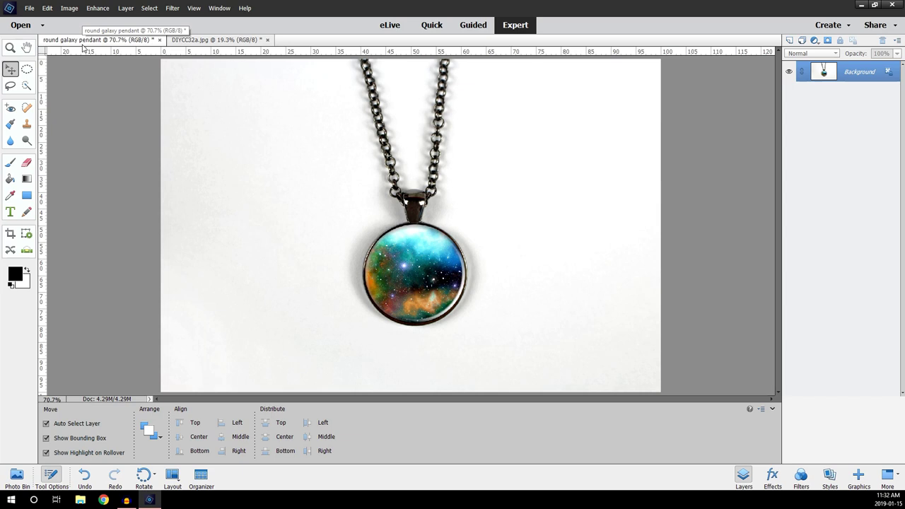
left_click(26, 163)
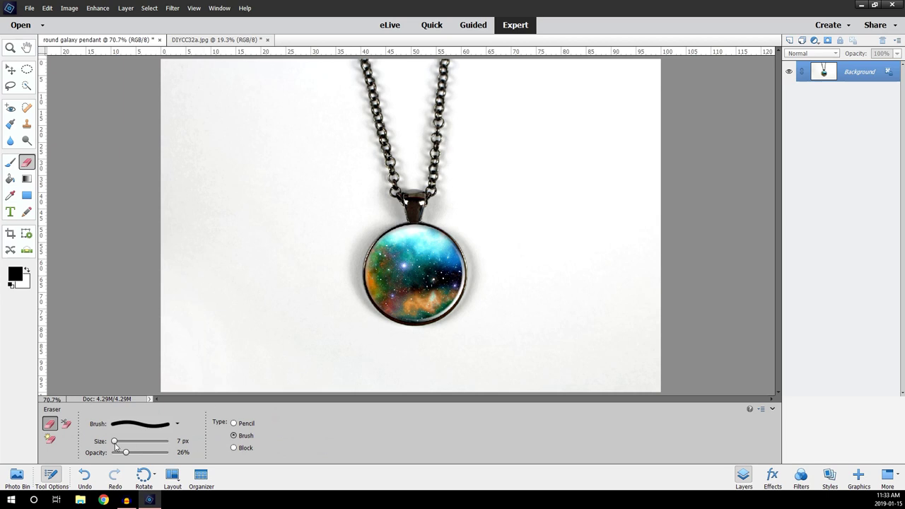
left_click_drag(116, 444, 119, 453)
left_click(396, 255)
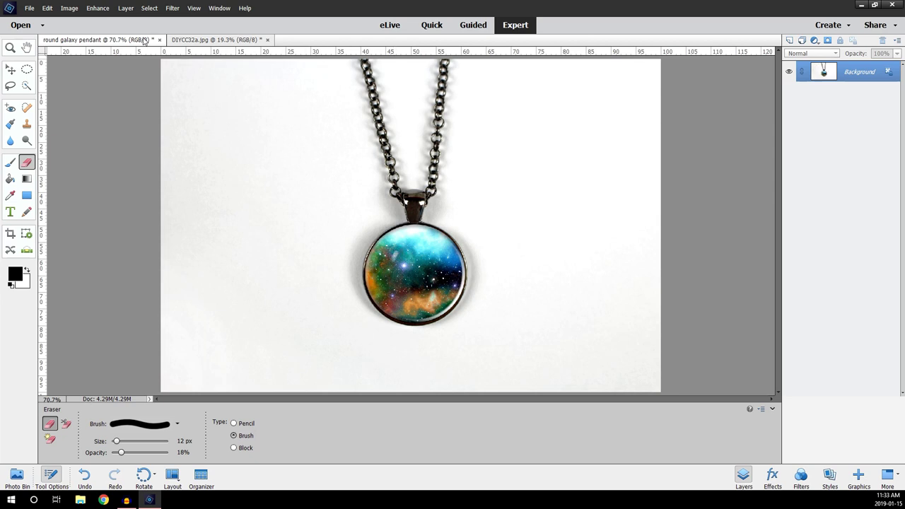
left_click(69, 8)
mouse_move(47, 8)
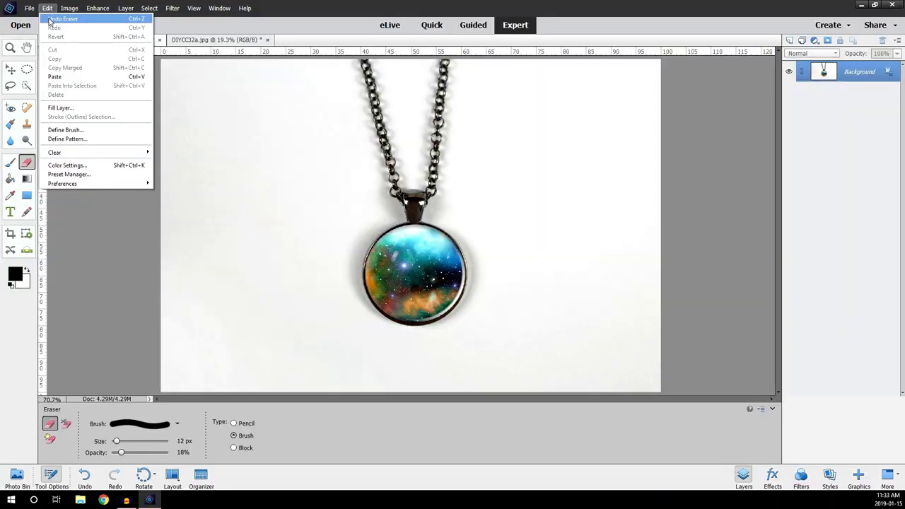
left_click(50, 20)
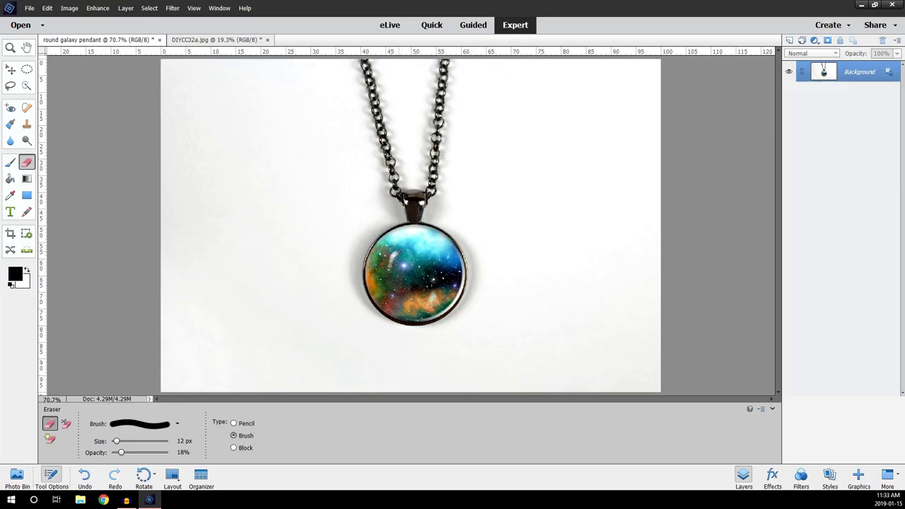
left_click_drag(395, 254, 391, 259)
Save the image to the Desktop as a JPEG named round galaxy pendant at Maximum quality 12
left_click(29, 8)
left_click(44, 95)
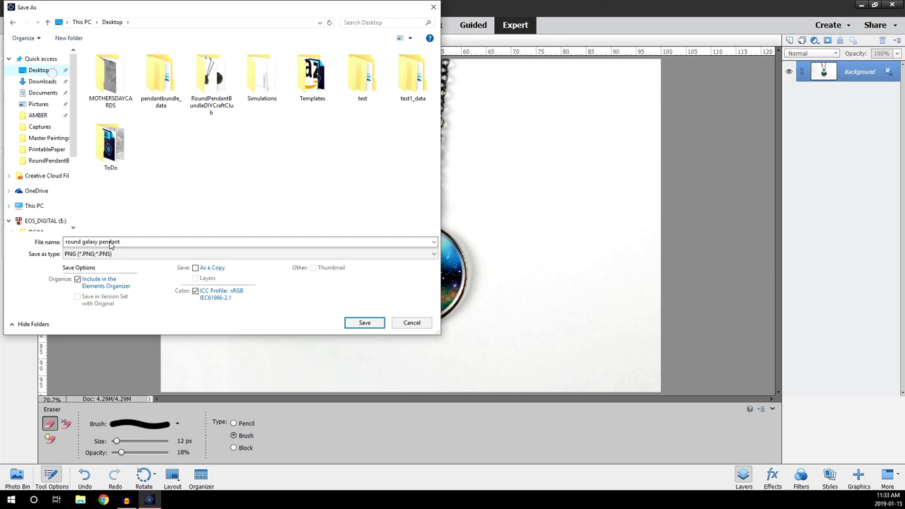
left_click(170, 253)
left_click(117, 291)
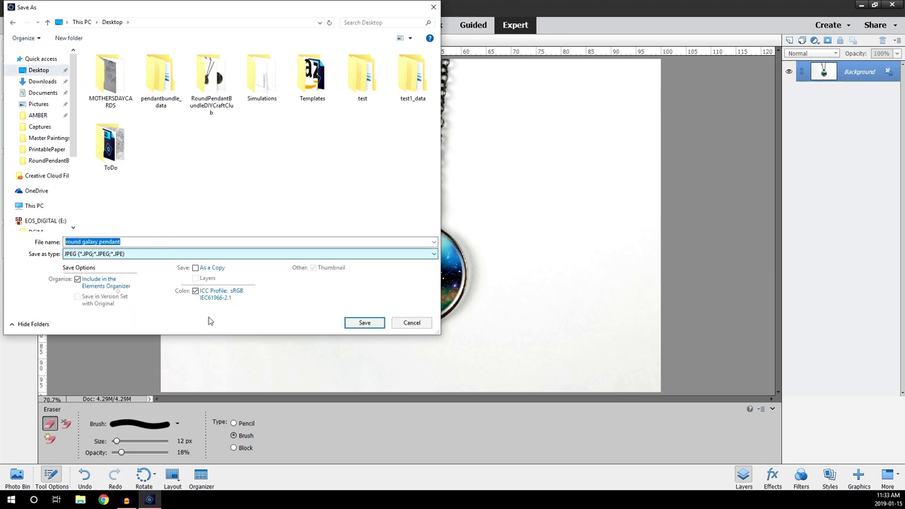
left_click(362, 324)
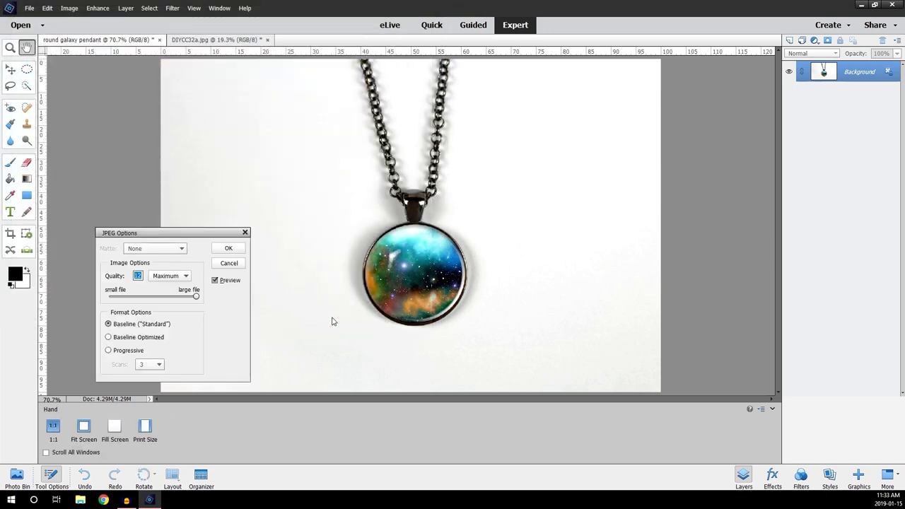
left_click(235, 249)
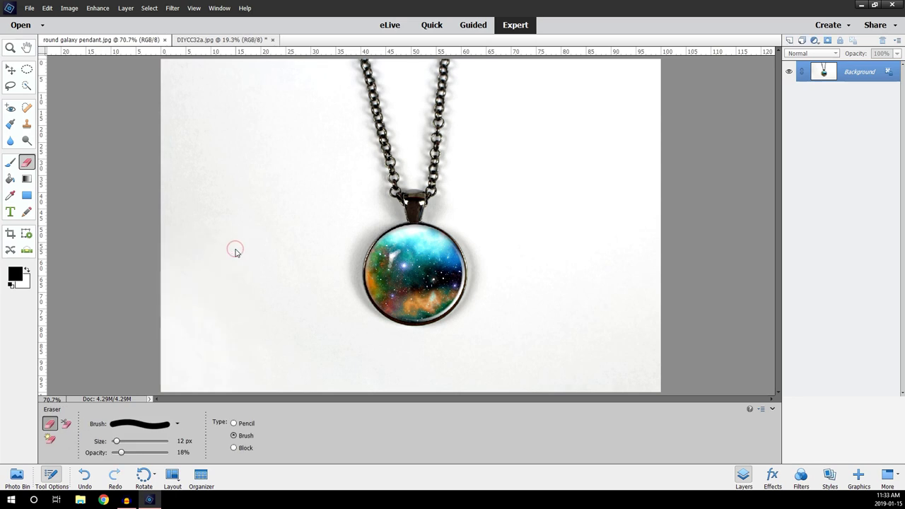
Close DIYCC32a.jpg without saving its changes and close the round galaxy pendant image
left_click(275, 41)
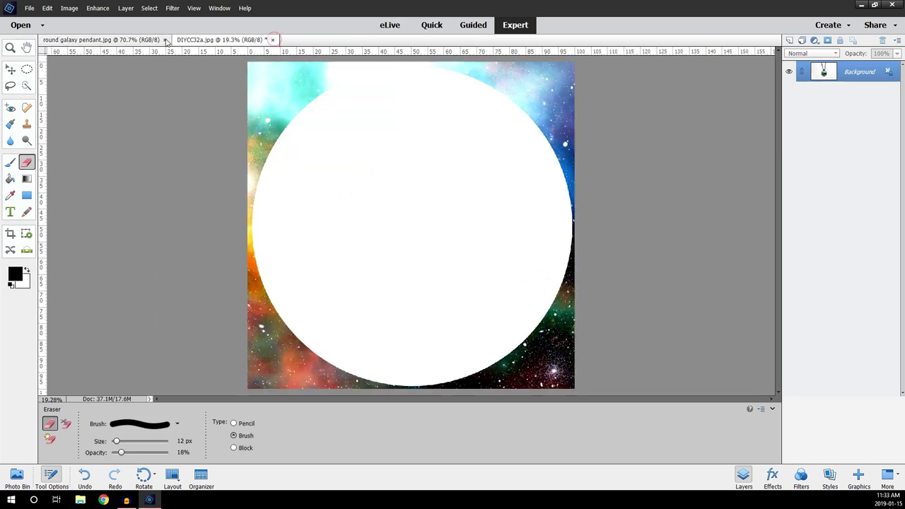
left_click(452, 193)
left_click(164, 40)
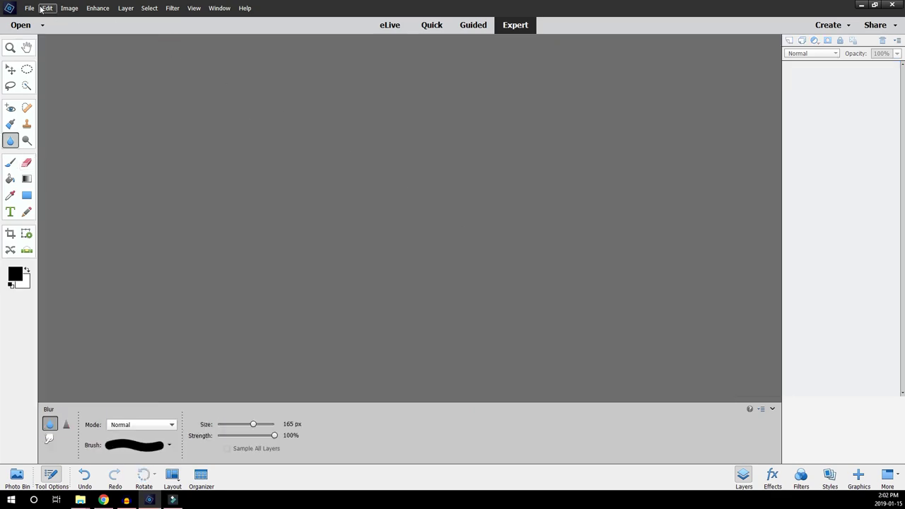
Open DIYCCRoundPendantBundle16 from the RoundPendantBundleDIYCraftClub folder
left_click(30, 8)
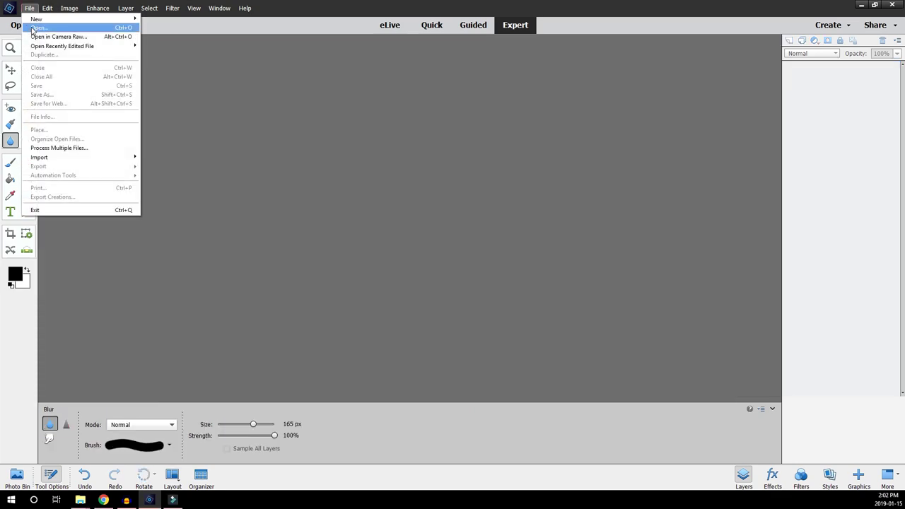
left_click(32, 26)
double_click(246, 78)
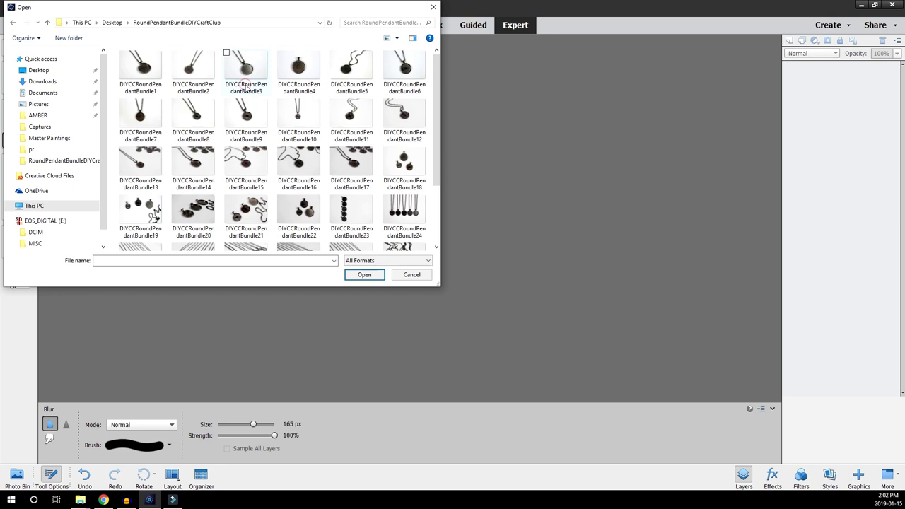
left_click(287, 158)
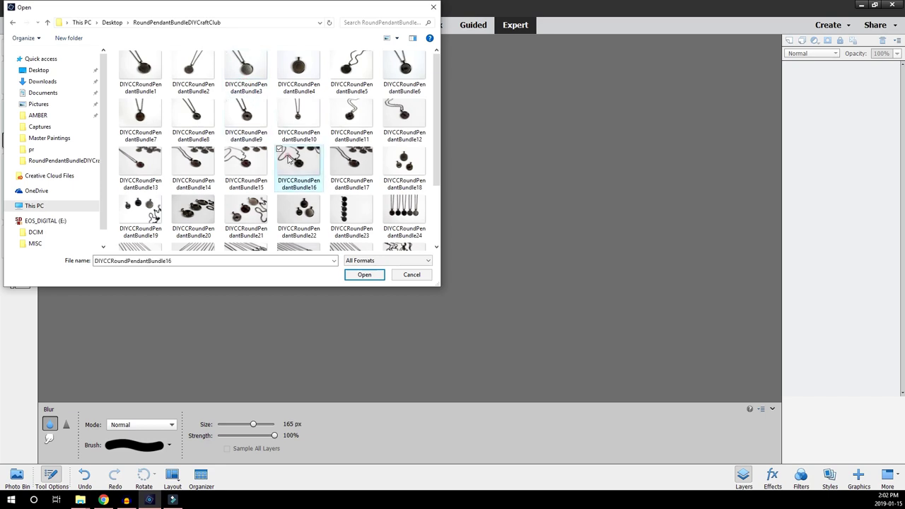
left_click(364, 275)
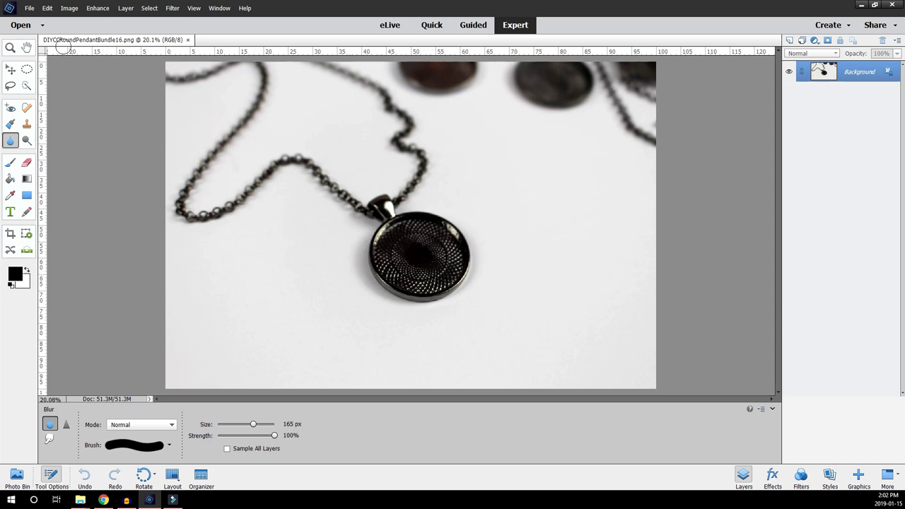
Duplicate the pendant image under the name but first coffee pendant
left_click(31, 8)
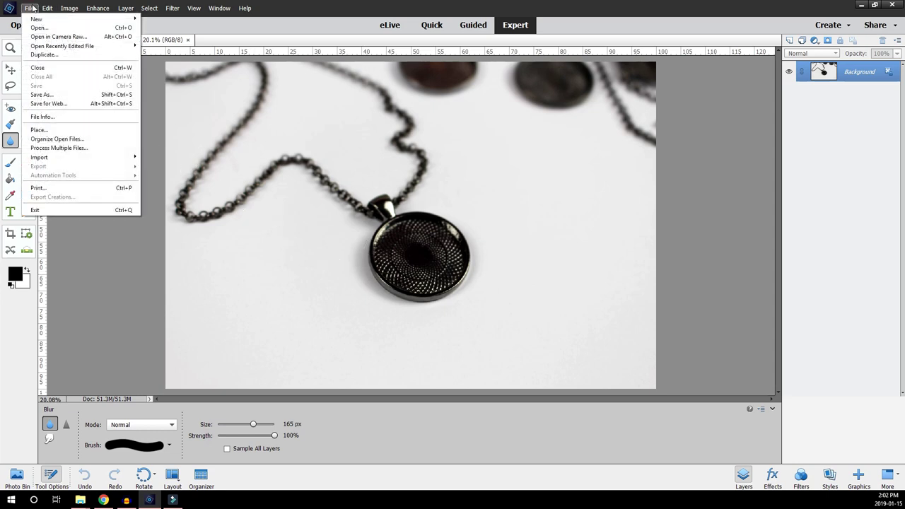
left_click(45, 55)
key("BackSpace")
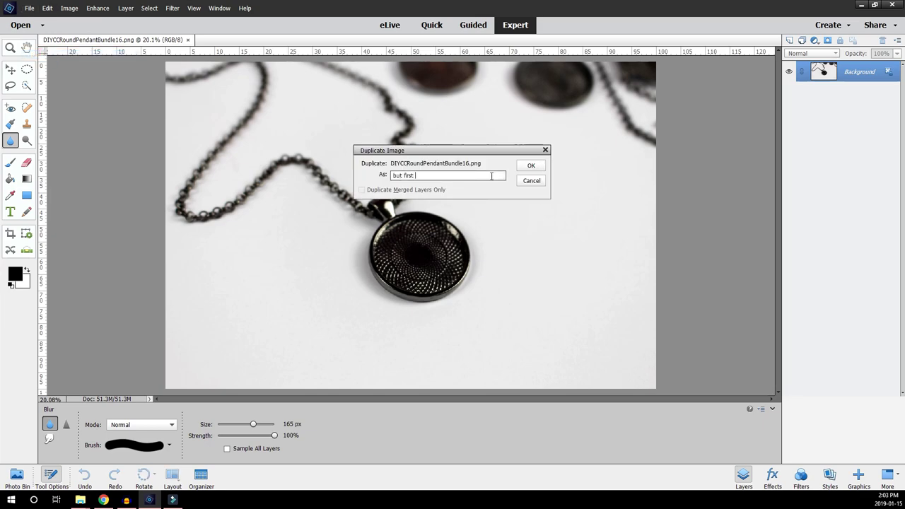
type("but first coffee pendant")
left_click(531, 165)
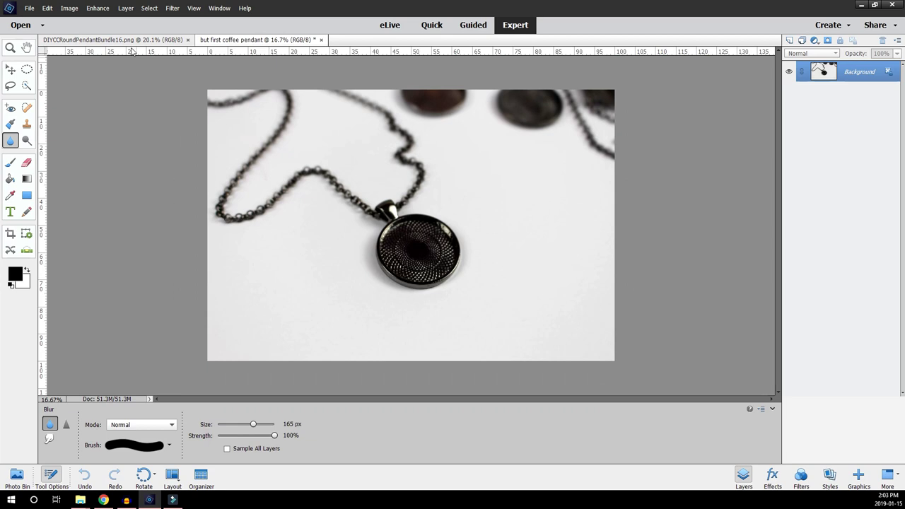
Scale down the duplicated pendant image by entering a smaller pixel width with proportions constrained
left_click(68, 7)
mouse_move(85, 63)
left_click(161, 64)
type("1500")
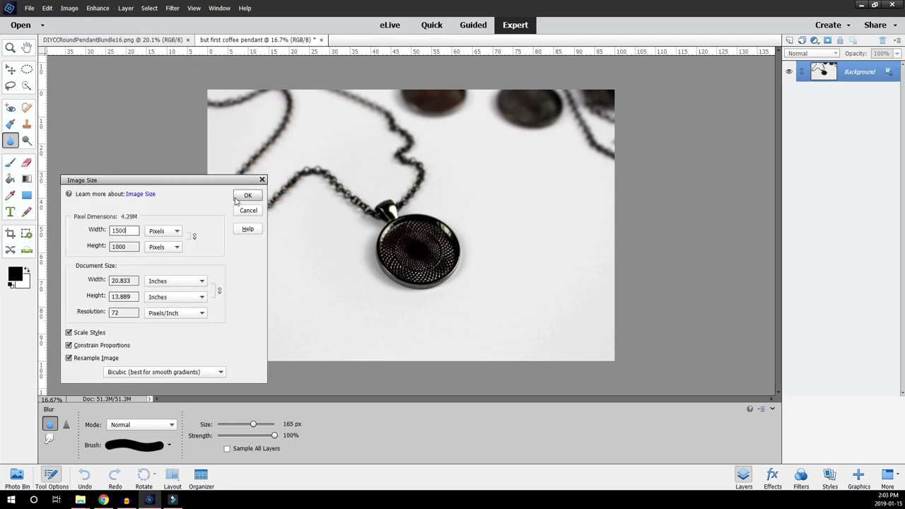
left_click(237, 200)
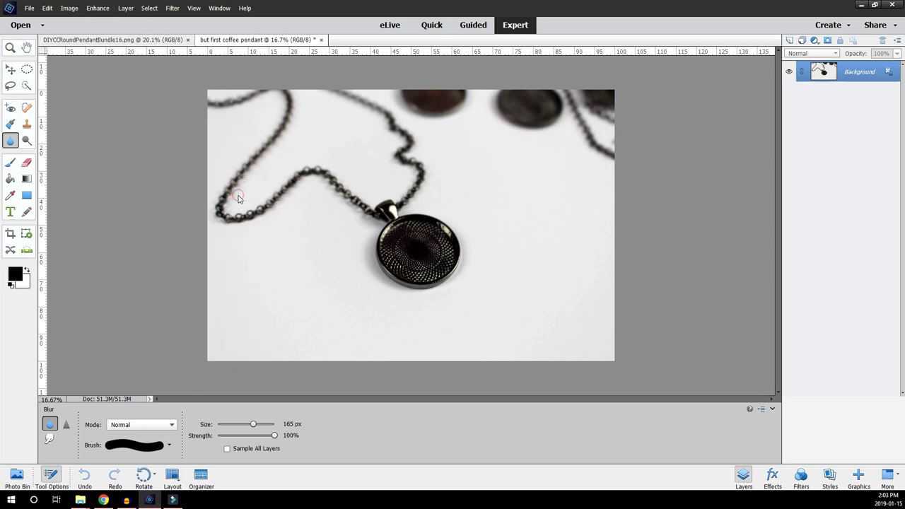
left_click(193, 8)
left_click(209, 50)
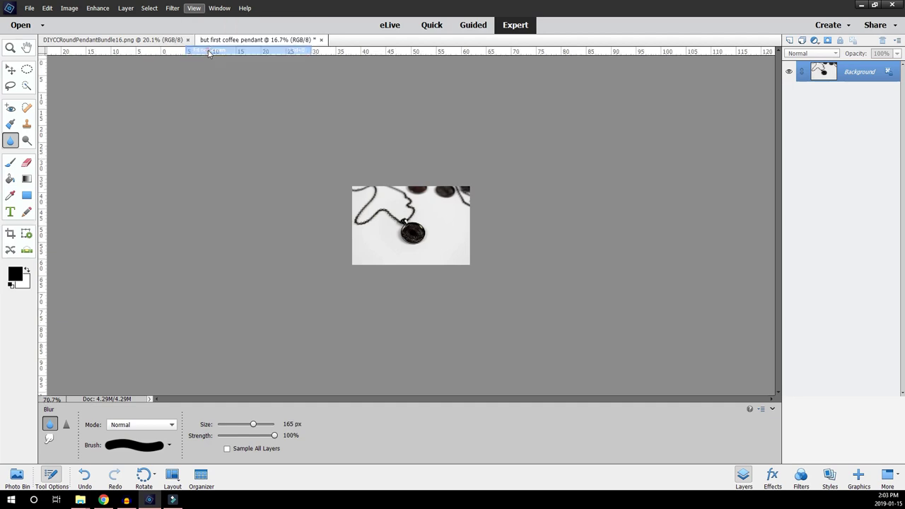
left_click(26, 47)
Open the ButFirstCoffee image from the Desktop
left_click(30, 8)
left_click(38, 28)
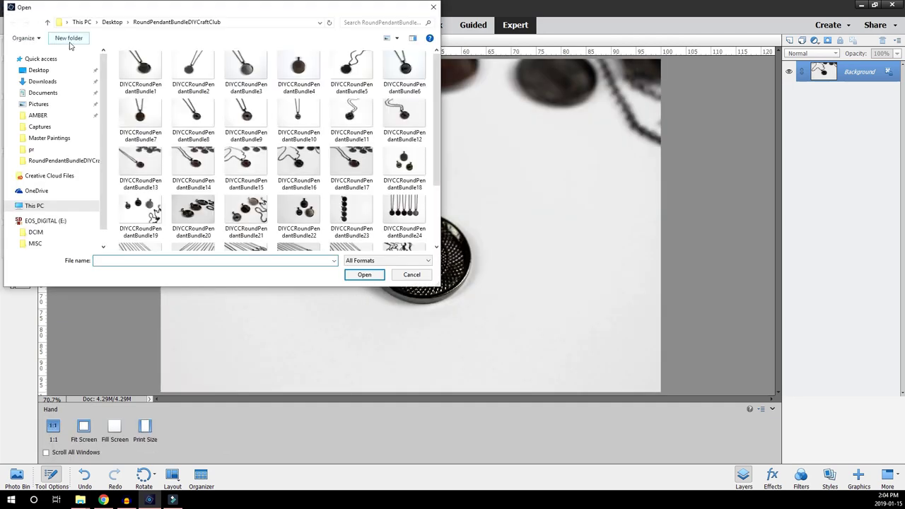
left_click(38, 70)
left_click(243, 144)
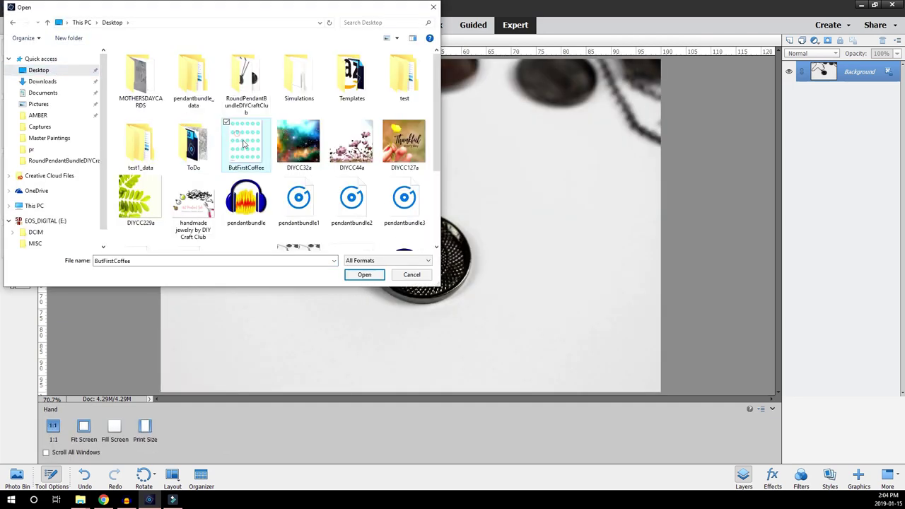
left_click(357, 274)
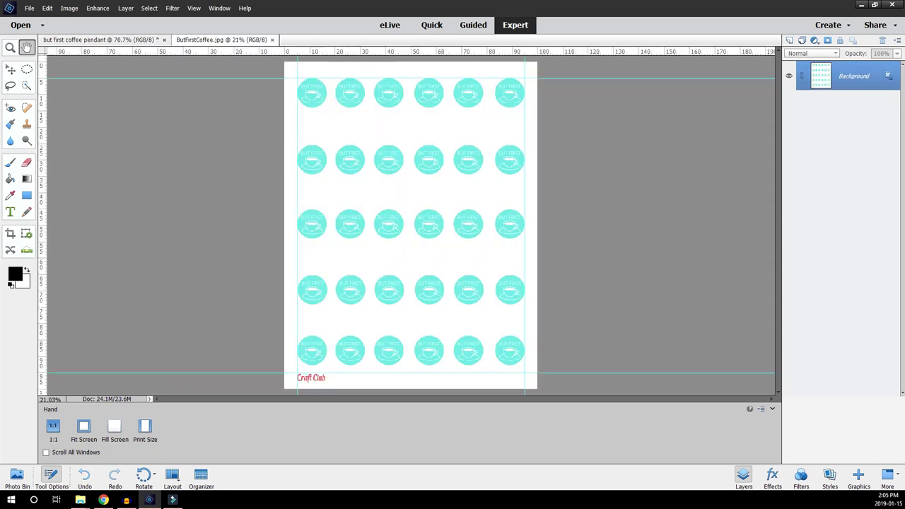
Select the first coffee cup circle in the top row with the Elliptical Marquee, just inside its edge
key("alt+Tab")
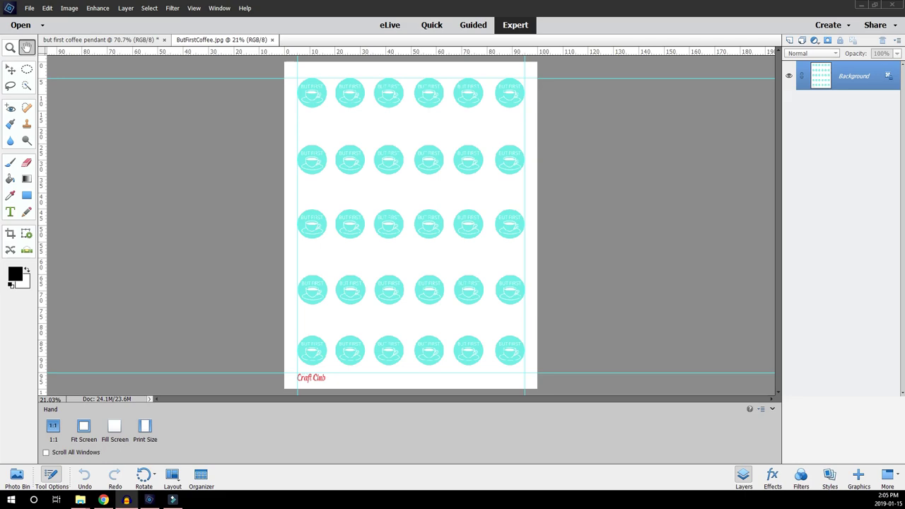
left_click(200, 9)
left_click(202, 32)
left_click(194, 7)
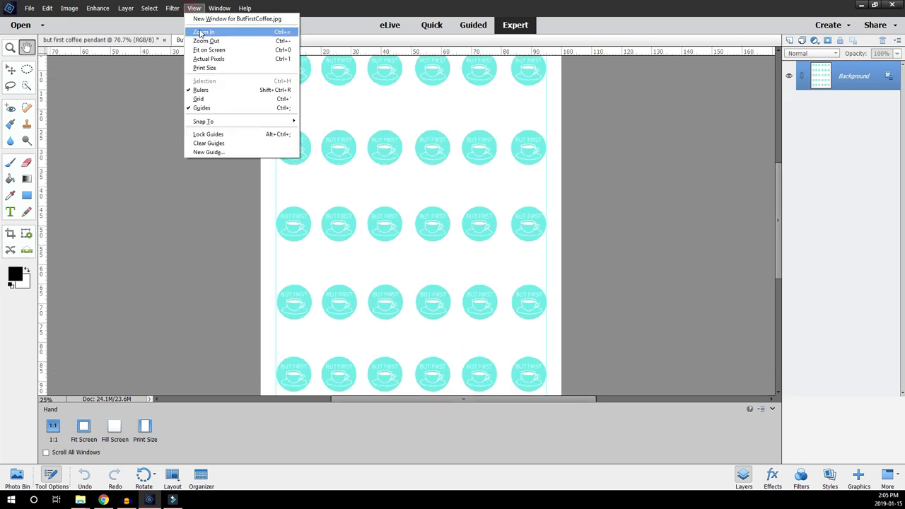
left_click(201, 33)
left_click(195, 8)
left_click(201, 33)
left_click_drag(408, 400, 367, 401)
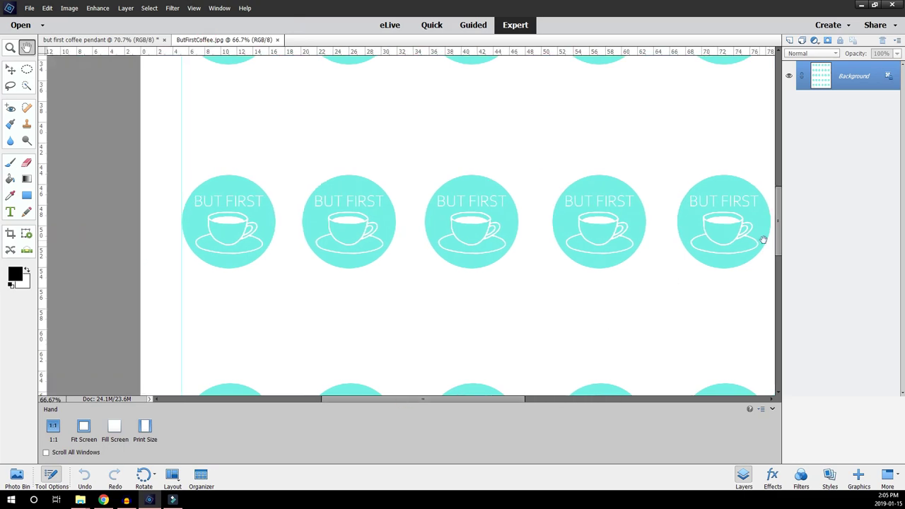
left_click_drag(779, 240, 790, 145)
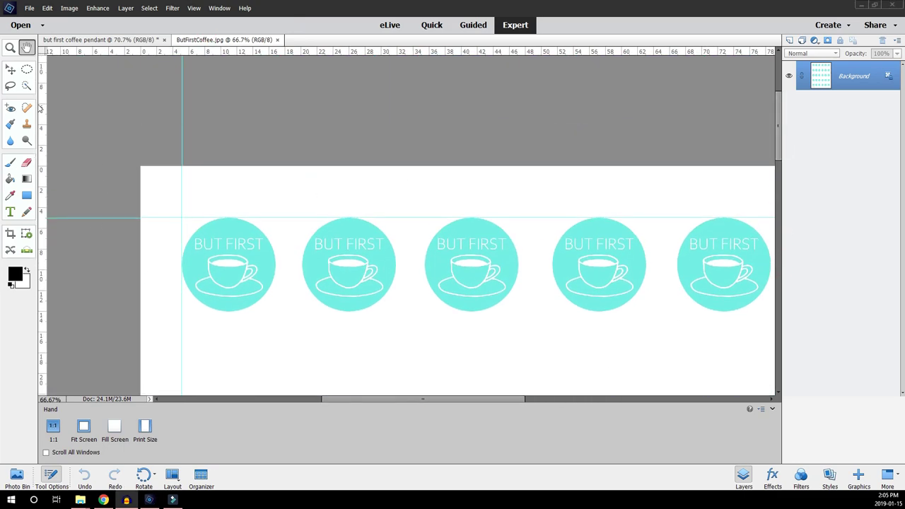
left_click(27, 69)
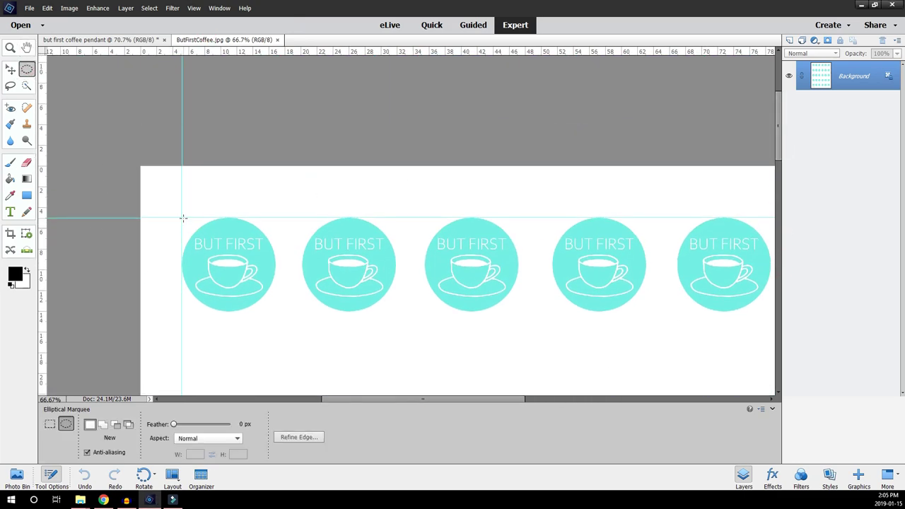
left_click_drag(183, 219, 264, 297)
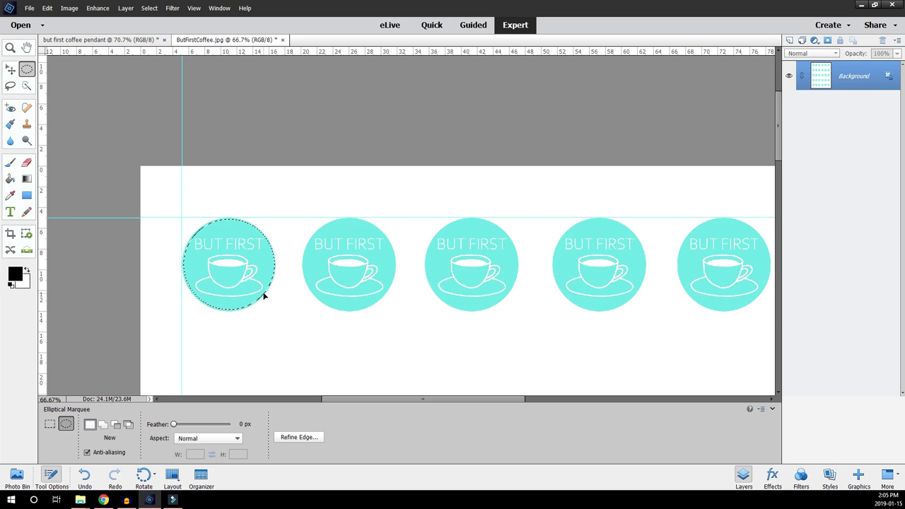
Cut the selected coffee circle and paste it into the but first coffee pendant image
left_click(47, 8)
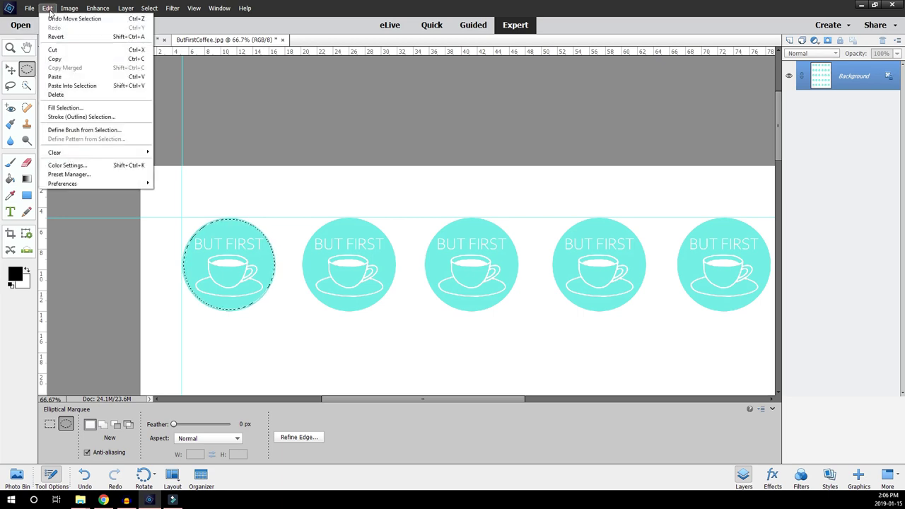
left_click(53, 50)
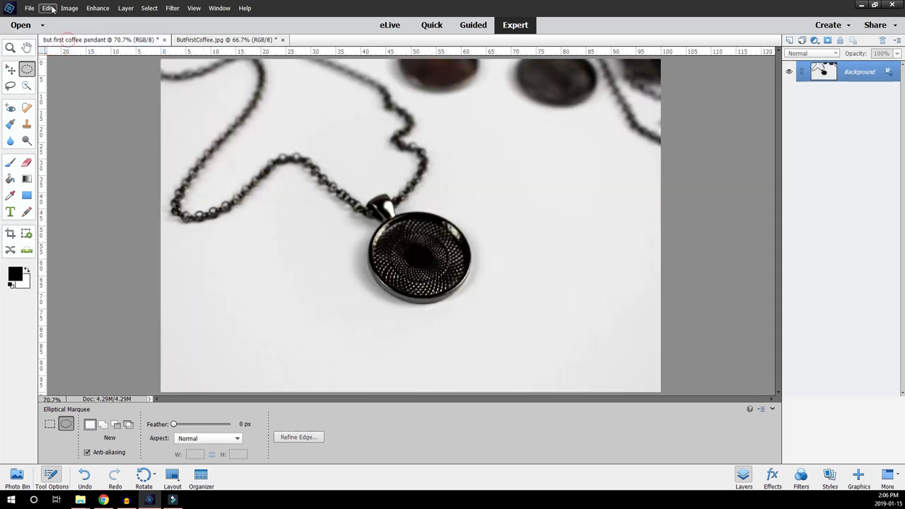
left_click(78, 40)
left_click(46, 7)
left_click(63, 77)
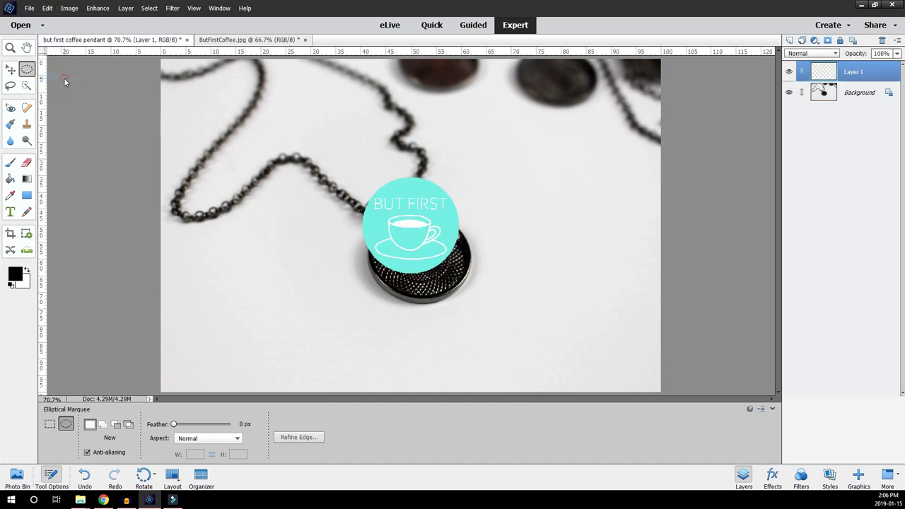
Move the pasted coffee circle over the pendant's tray and rotate it counter-clockwise to match the pendant's tilt
left_click(10, 69)
left_click_drag(382, 226, 394, 252)
left_click_drag(472, 300, 489, 270)
left_click(413, 325)
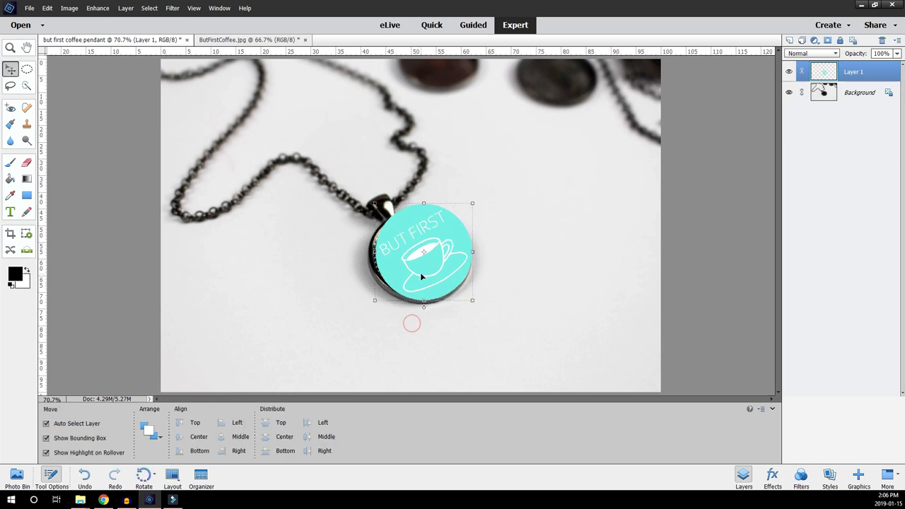
Center the coffee circle over the pendant's tray and adjust it with a Perspective transform to fit inside the rim
left_click_drag(419, 272, 418, 277)
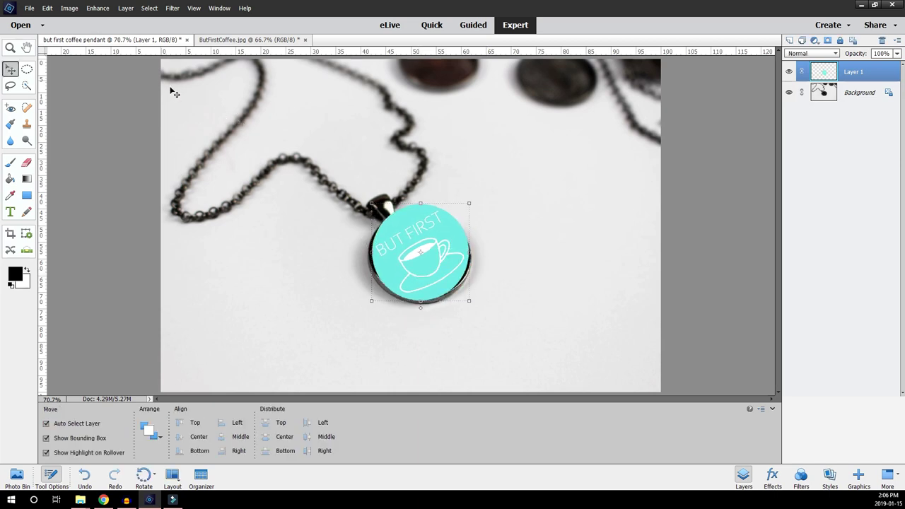
left_click(68, 8)
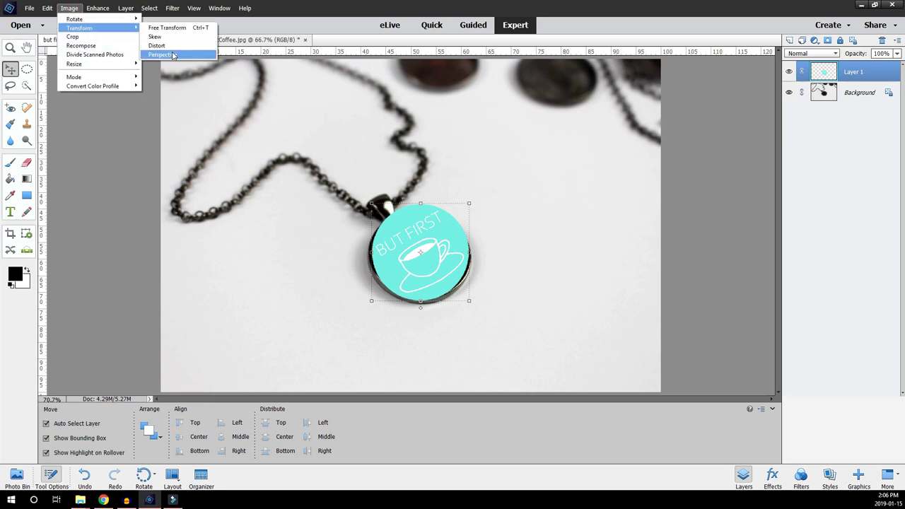
left_click(173, 52)
left_click_drag(368, 205, 369, 207)
left_click_drag(470, 302, 472, 297)
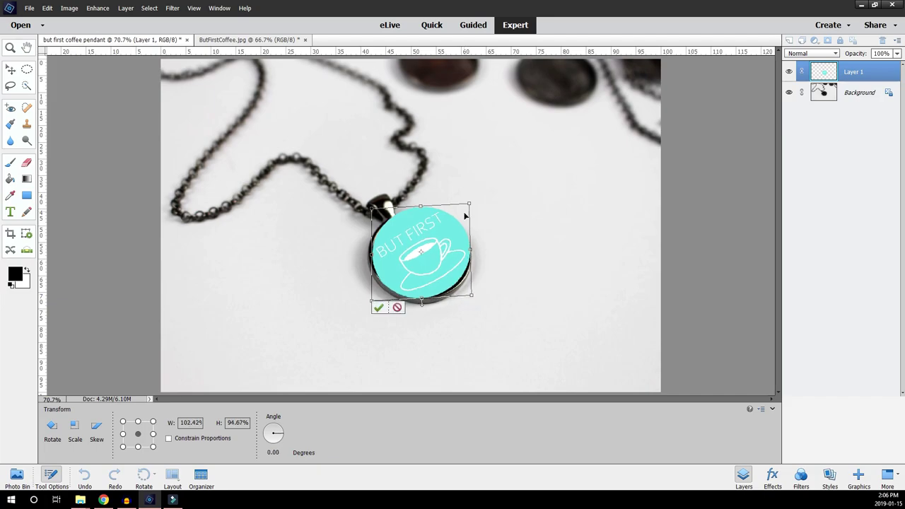
left_click_drag(469, 205, 465, 215)
left_click_drag(419, 211, 418, 213)
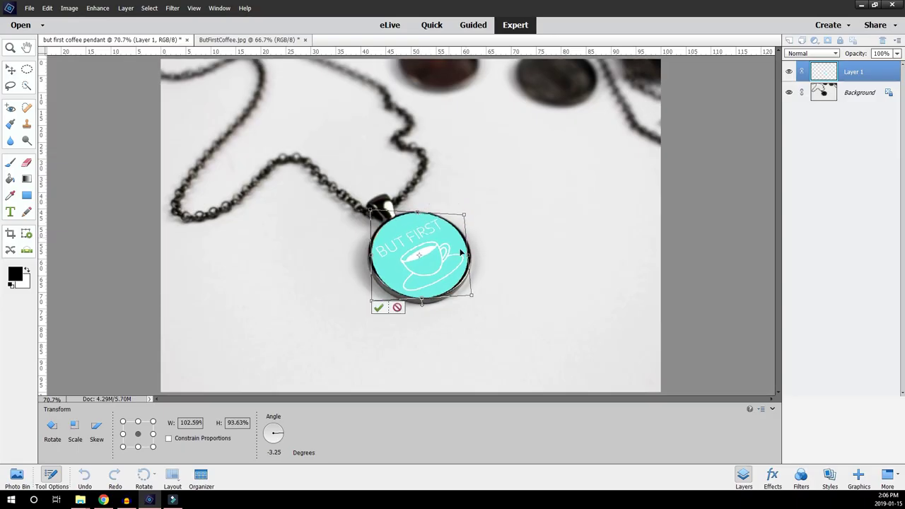
left_click_drag(468, 254, 470, 255)
left_click_drag(422, 299, 470, 298)
left_click(379, 305)
left_click(435, 305)
left_click(127, 500)
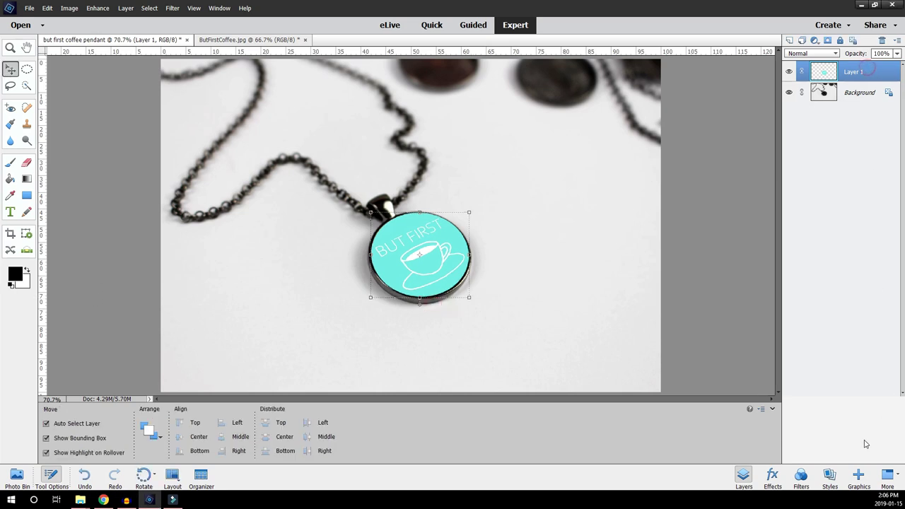
Apply the gray Glass Buttons style to the coffee circle
left_click(830, 475)
left_click(881, 185)
left_click(743, 477)
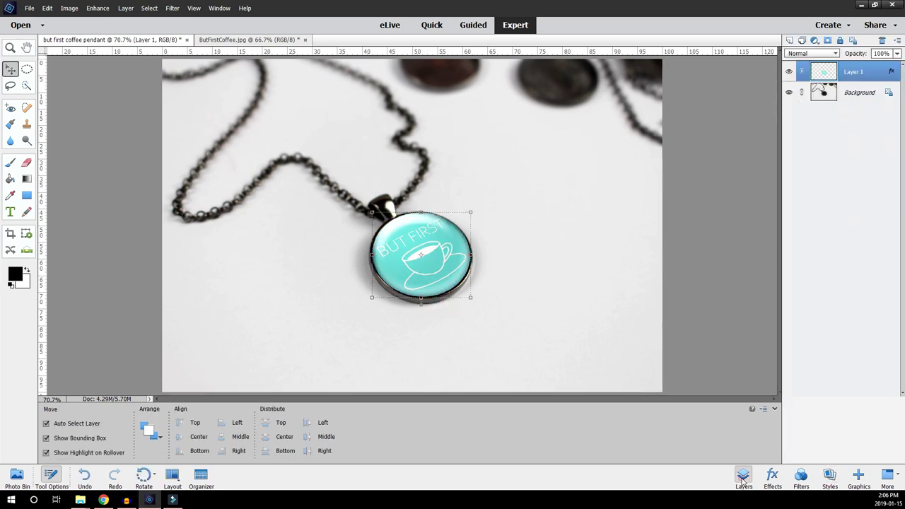
Adjust the style settings of the coffee circle's glass effect so the highlight falls along its lower-right edge
double_click(892, 72)
left_click_drag(140, 128, 141, 131)
left_click_drag(120, 184, 182, 197)
left_click_drag(123, 279, 120, 280)
left_click(232, 326)
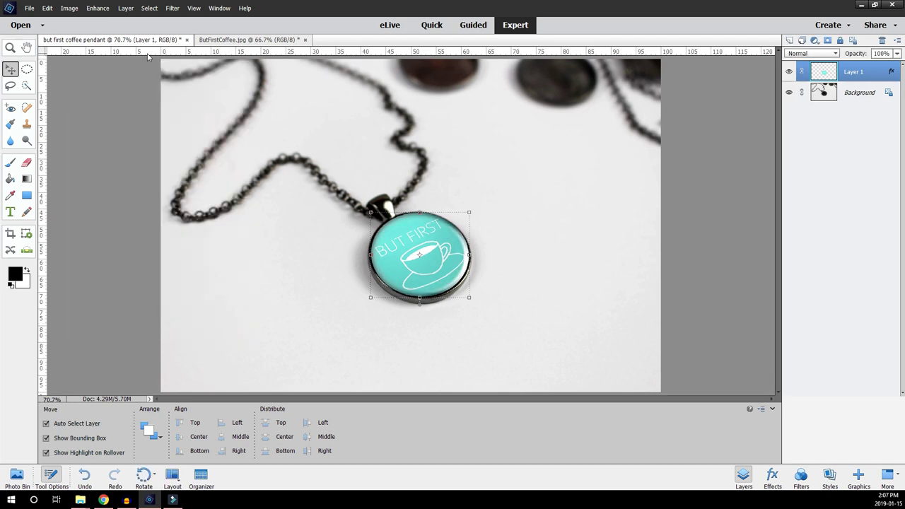
Flatten the image and dab a white highlight on the pendant's upper-left area with the Eraser at 7 px and 72% opacity
left_click(125, 9)
left_click(132, 214)
left_click(26, 163)
mouse_move(117, 442)
left_mouse_down()
mouse_move(120, 454)
mouse_move(116, 442)
mouse_move(152, 454)
left_mouse_up()
left_click(388, 246)
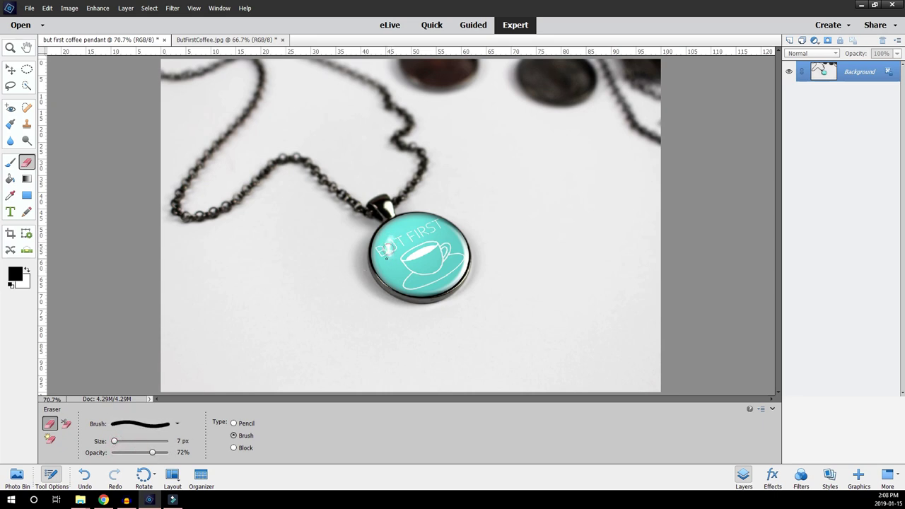
Paste three copies of the coffee circle and move them near the blurred pendants at the photo's upper edge
left_click(48, 10)
left_click(62, 78)
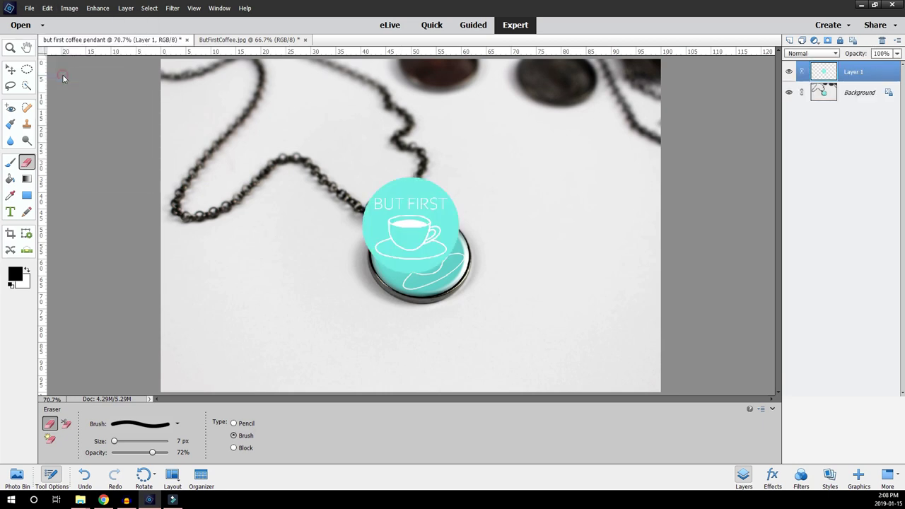
left_click(48, 10)
left_click(62, 78)
left_click(48, 9)
left_click(62, 79)
left_click(11, 69)
left_click_drag(420, 219, 448, 70)
left_click_drag(411, 250, 542, 127)
left_click_drag(436, 244, 674, 115)
Shrink the first coffee circle copy and fit it inside the leftmost background pendant
left_click(192, 10)
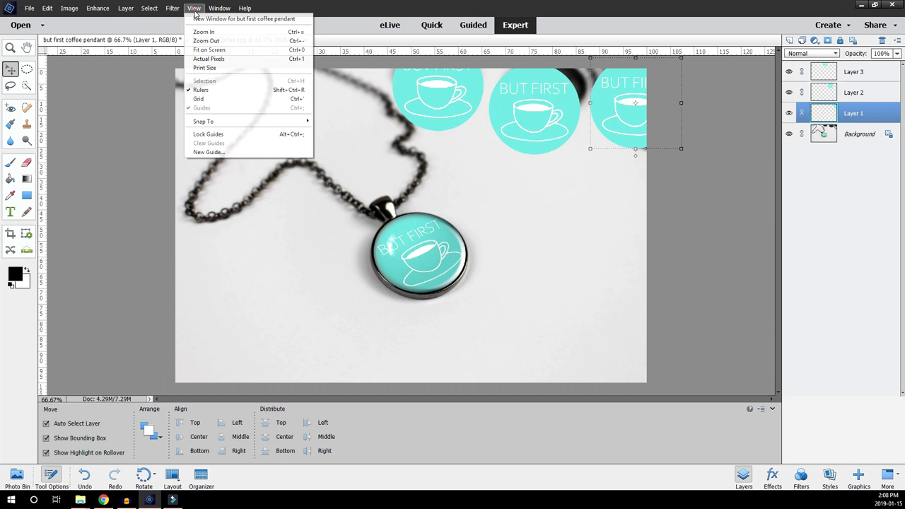
left_click(204, 41)
left_click(432, 121)
left_click_drag(467, 158, 456, 104)
left_click_drag(440, 120, 441, 120)
left_click(423, 145)
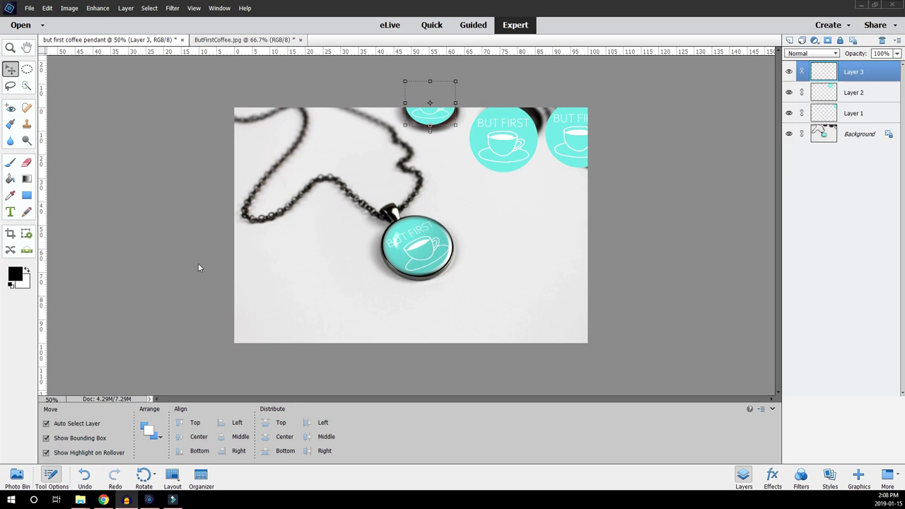
Shrink the second coffee circle copy and position it over the middle background pendant
left_click(503, 157)
left_click(529, 163)
left_click_drag(538, 172, 516, 150)
left_click_drag(502, 141, 522, 125)
left_click(506, 155)
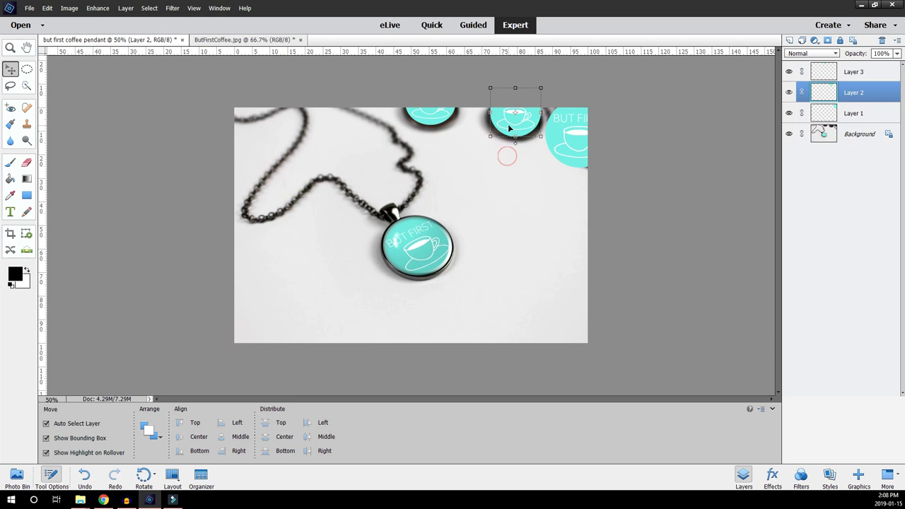
Rotate the coffee circle on the middle background pendant about 5° clockwise
left_click(67, 9)
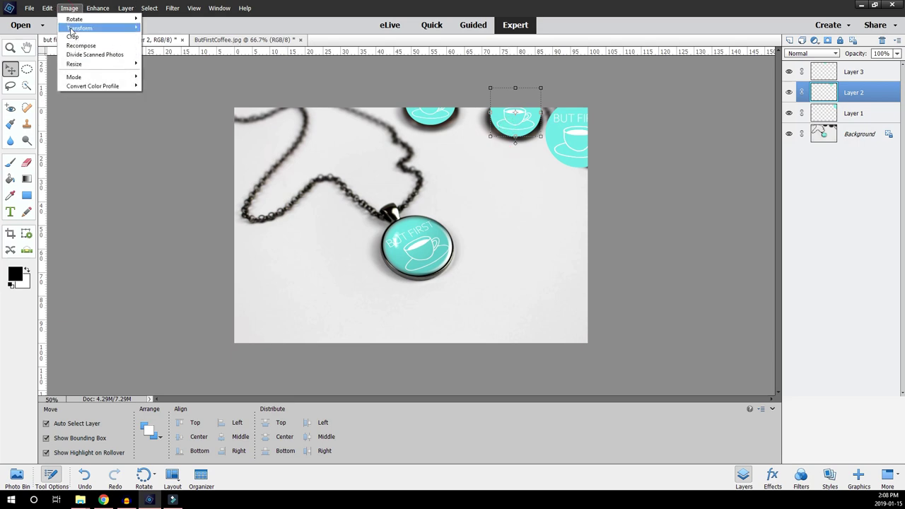
mouse_move(79, 27)
left_click(153, 56)
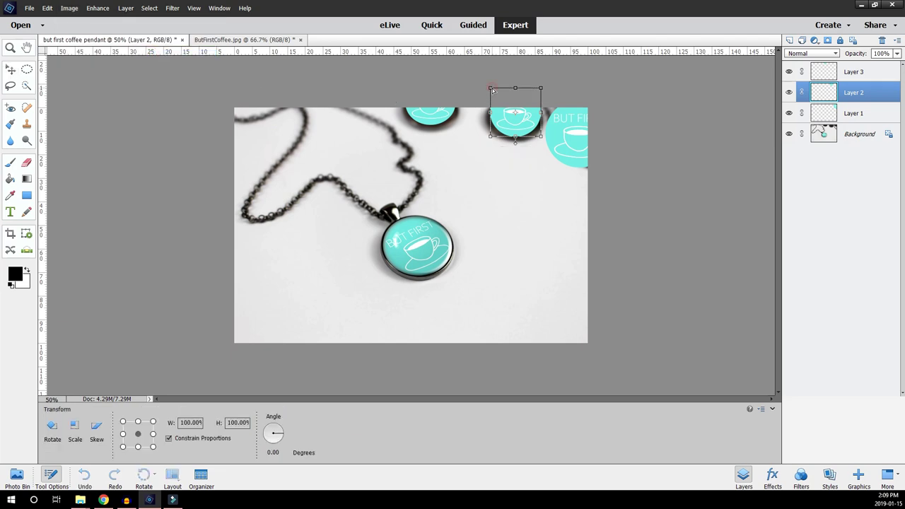
left_click_drag(493, 90, 494, 90)
left_click(507, 155)
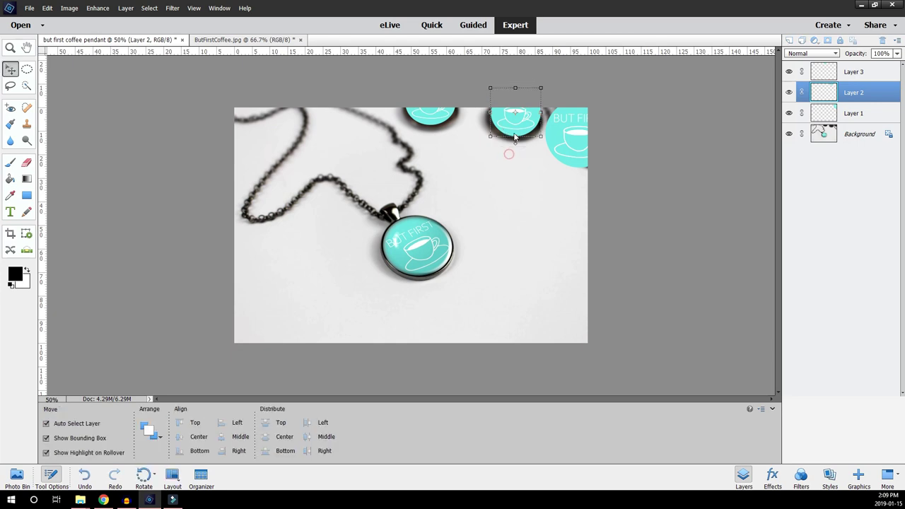
mouse_move(541, 136)
left_mouse_down()
mouse_move(524, 125)
mouse_move(540, 142)
left_mouse_up()
left_click_drag(492, 84, 494, 88)
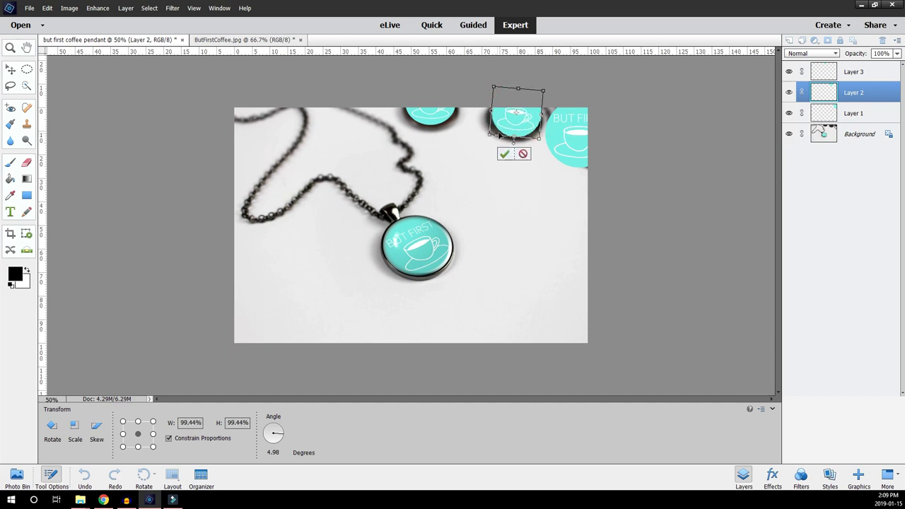
left_click_drag(504, 132, 505, 132)
left_click(503, 156)
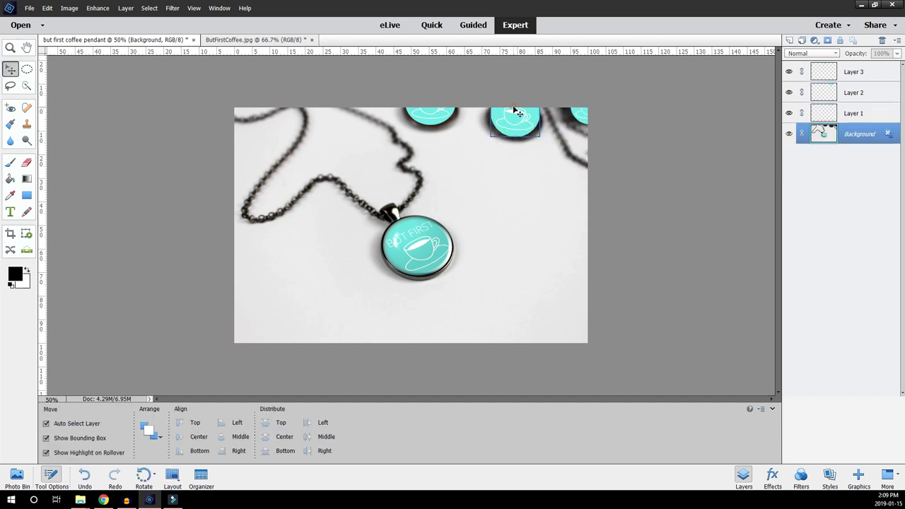
Reduce the height of the middle background coffee circle and reshape its edges to fit the pendant's rim
left_click(514, 111)
left_click_drag(541, 88, 537, 92)
left_click_drag(515, 138, 515, 134)
left_click_drag(518, 126, 519, 132)
left_click_drag(538, 117, 540, 117)
left_click_drag(492, 118, 492, 118)
left_click(505, 155)
Darken the coffee circles on the background pendants with a Brightness/Contrast adjustment
left_click(429, 114)
left_click(98, 9)
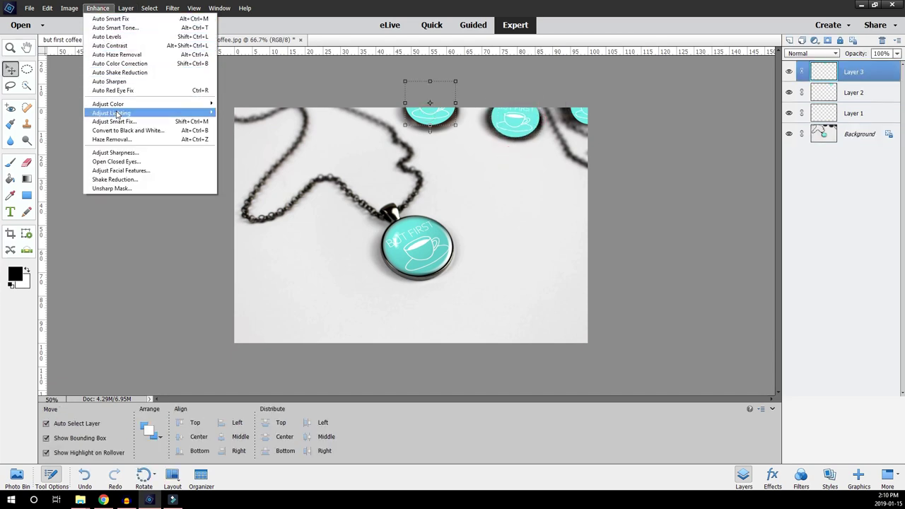
mouse_move(117, 116)
left_click(241, 121)
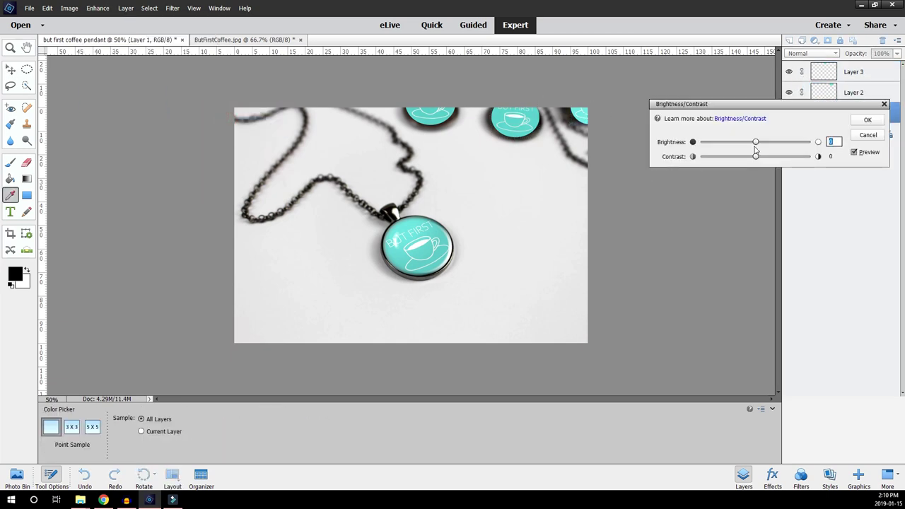
left_click_drag(756, 142, 747, 143)
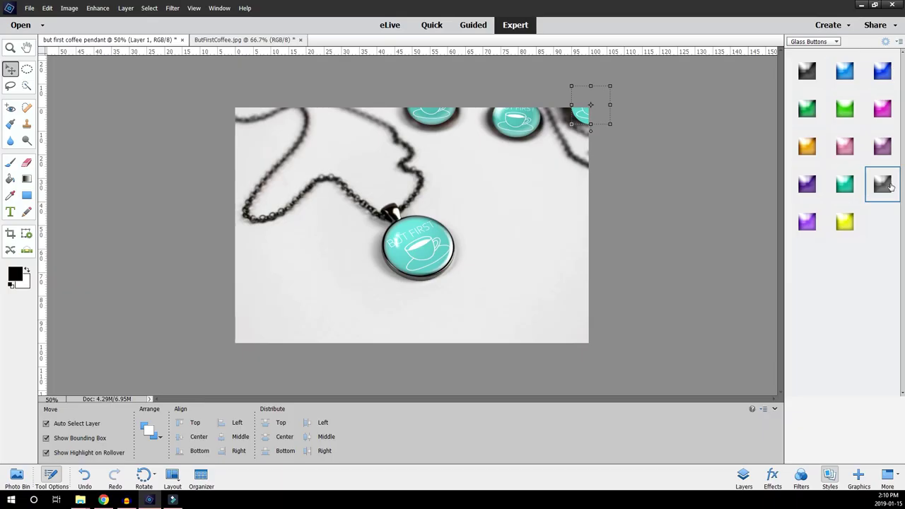
Flatten the image and soften the background pendants with the Blur tool at 165 px and 100% strength
left_click(428, 147)
left_click(126, 8)
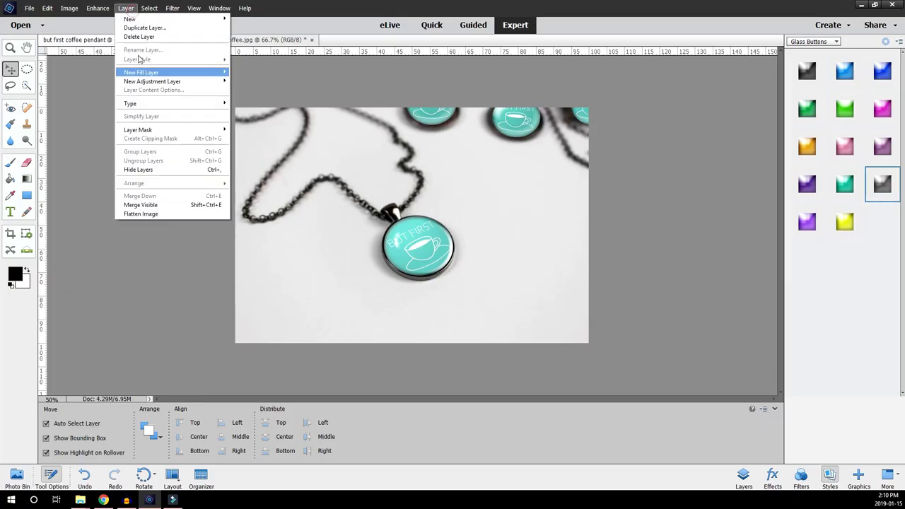
left_click(144, 213)
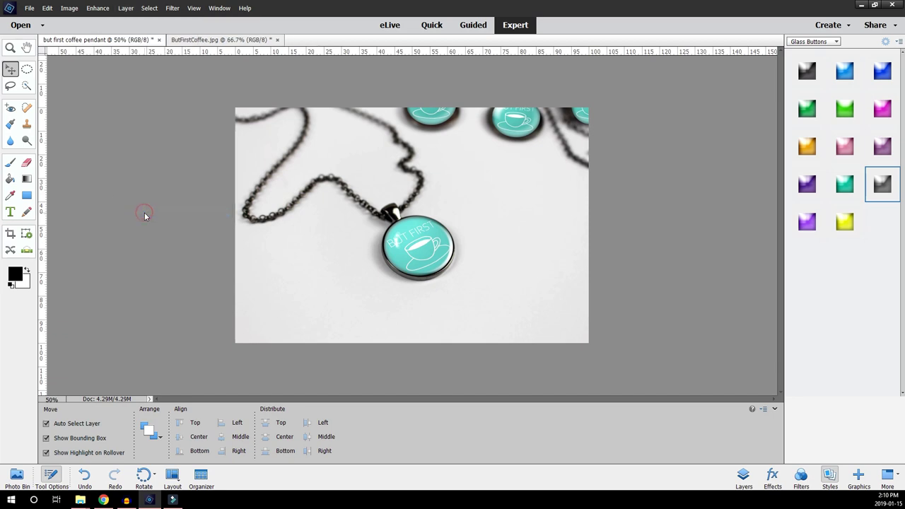
left_click(11, 142)
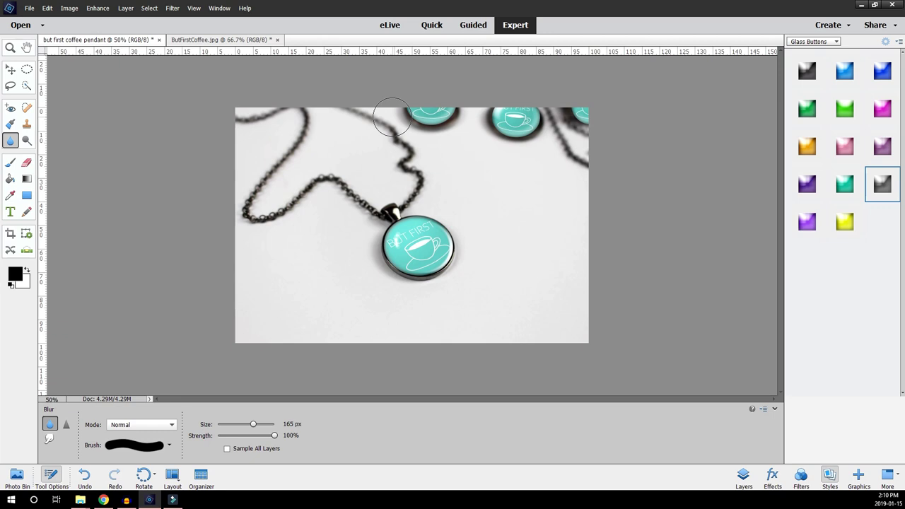
mouse_move(391, 118)
left_mouse_down()
mouse_move(443, 109)
mouse_move(433, 110)
mouse_move(440, 99)
mouse_move(453, 110)
mouse_move(524, 105)
mouse_move(513, 111)
mouse_move(553, 121)
mouse_move(592, 108)
left_mouse_up()
Save the image to the Desktop as "but first coffee pendant", choosing its file type
left_click(29, 9)
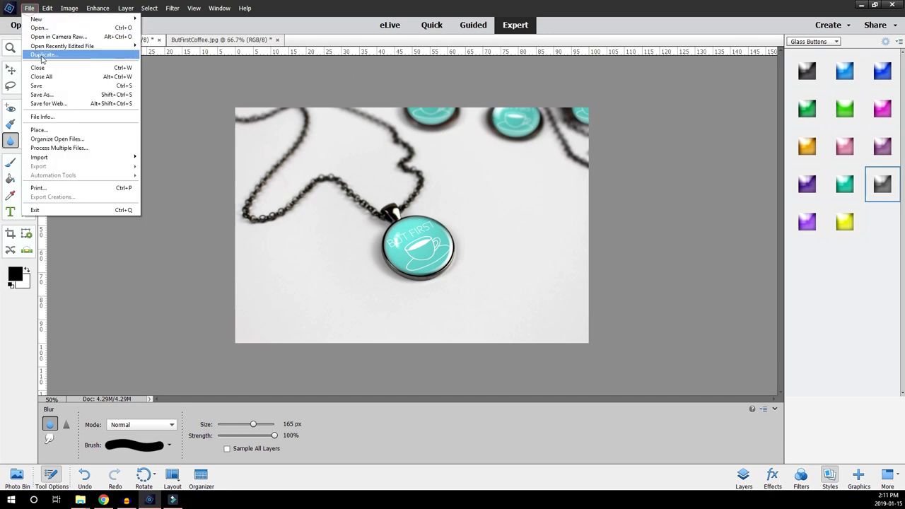
left_click(50, 95)
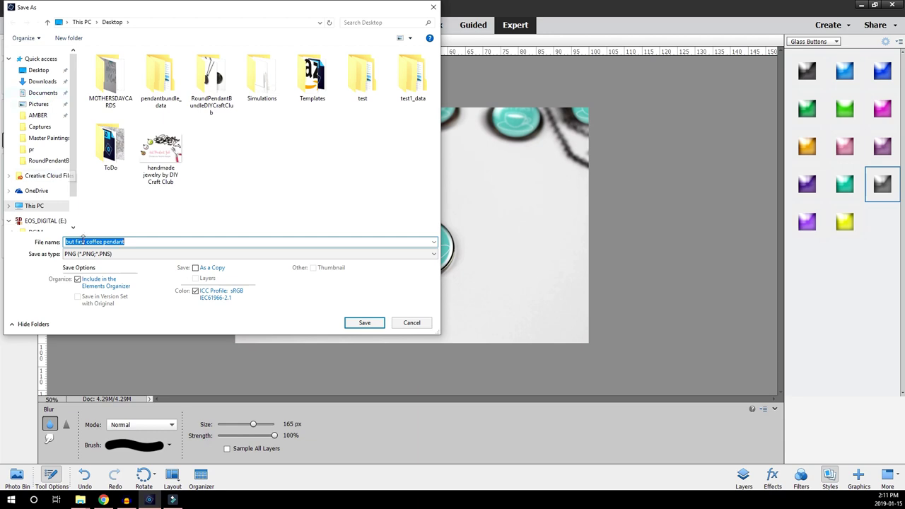
left_click(85, 253)
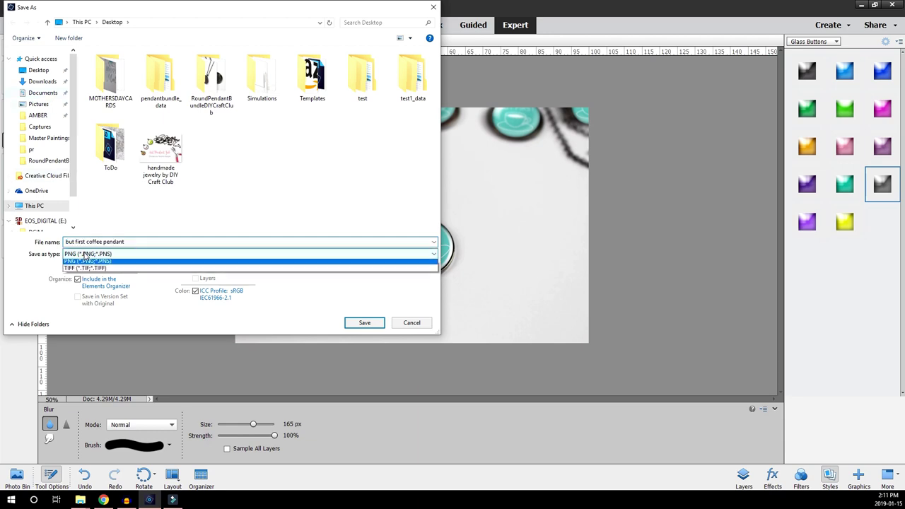
left_click(88, 295)
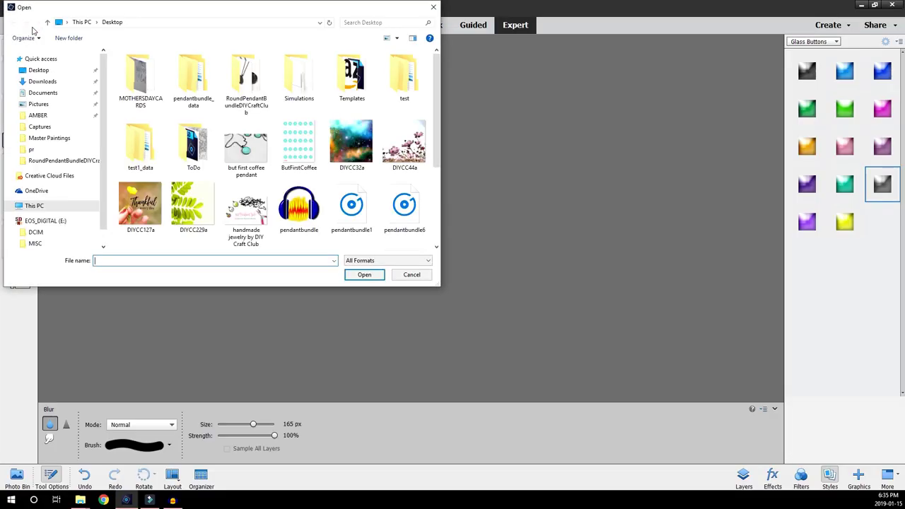
Open the image "handmade jewelry by DIY Craft Club" from the Desktop and activate the Type tool
left_click(248, 222)
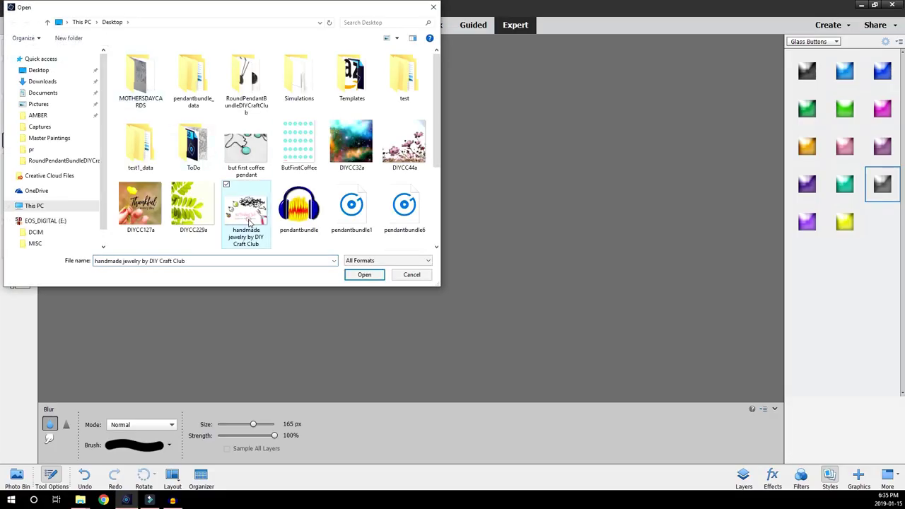
left_click(365, 275)
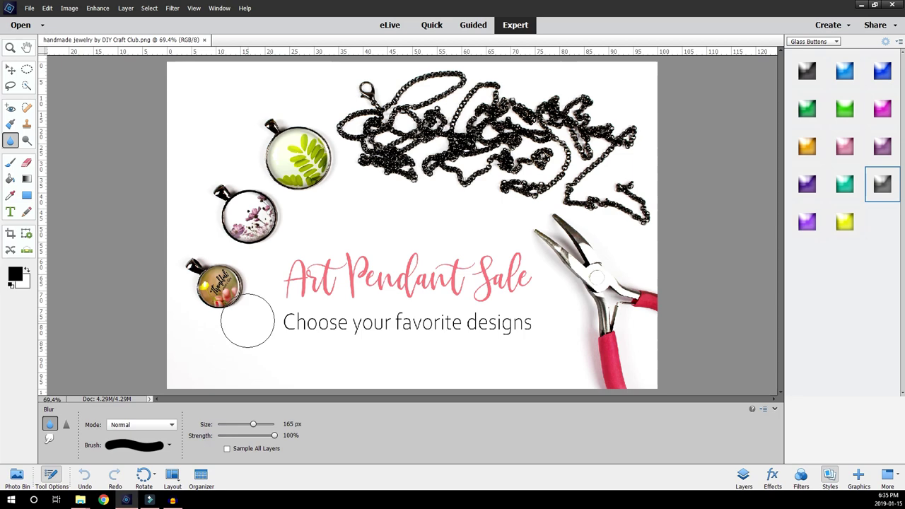
key("t")
Save the jewelry image as a PNG over the existing Desktop file, using Smallest / Slow compression and no interlacing
left_click(30, 9)
left_click(42, 95)
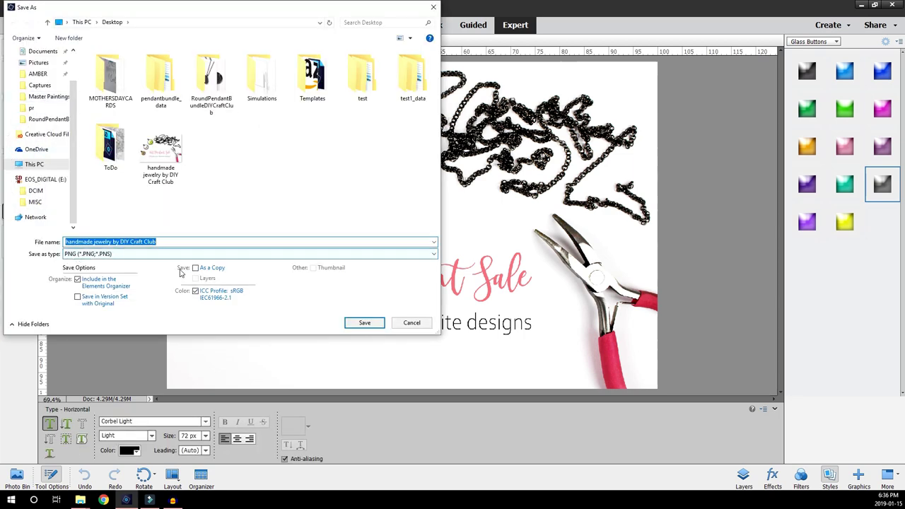
left_click(364, 322)
left_click(479, 249)
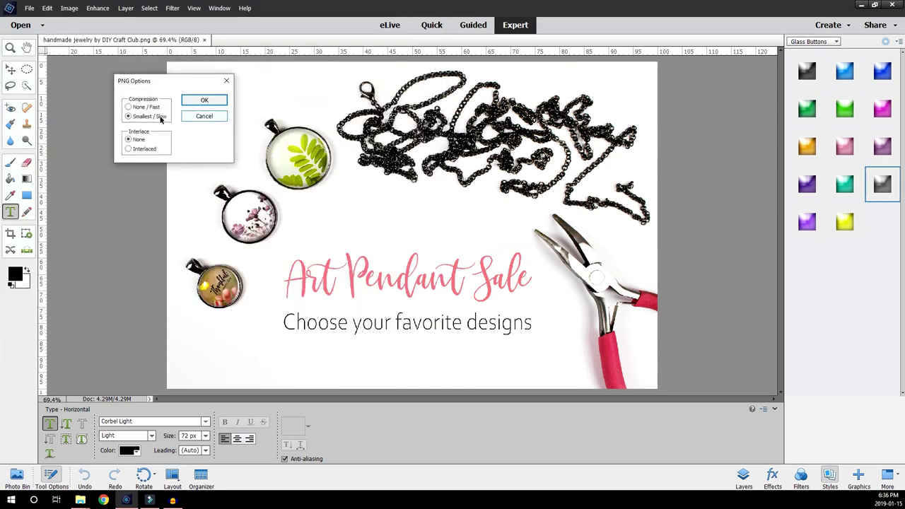
left_click(192, 100)
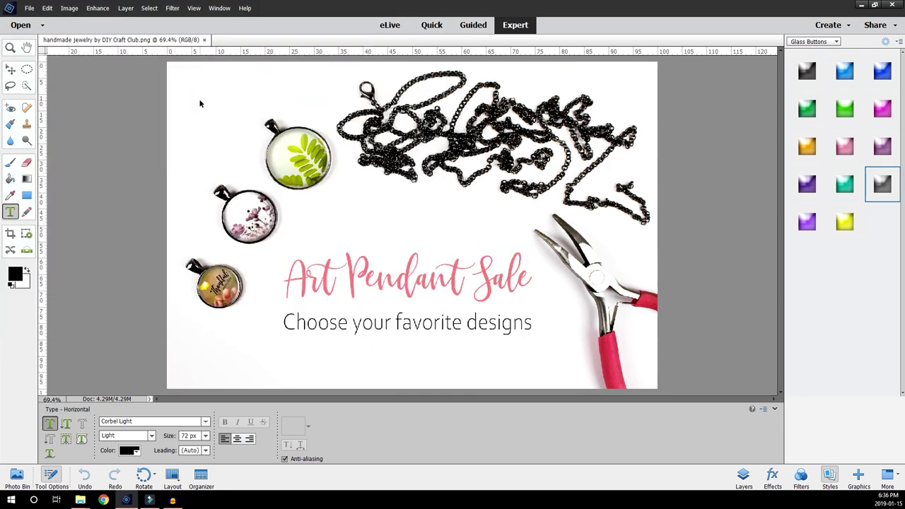